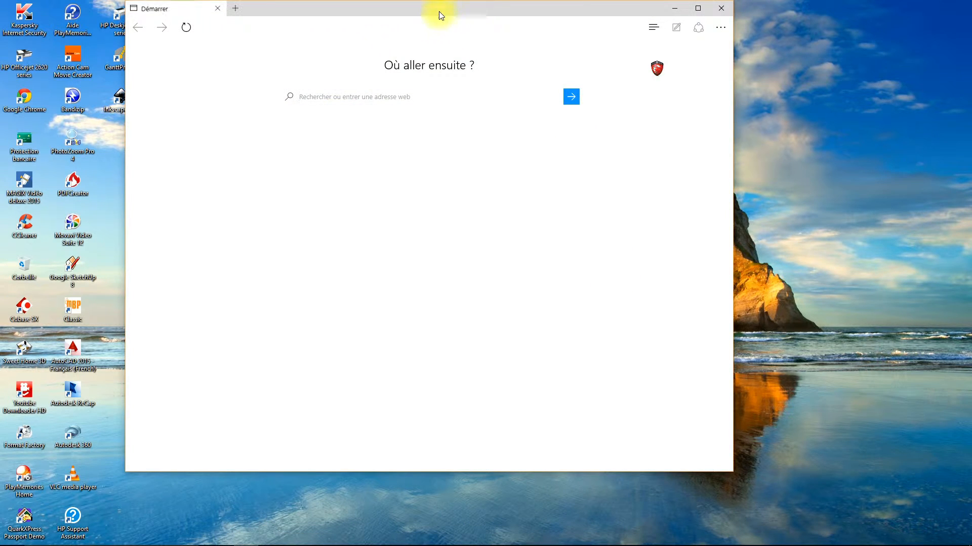
Reposition the Microsoft Edge window on the desktop and maximize it
{"action": "left_click_drag", "start_coordinate": [438, 15], "coordinate": [479, 49]}
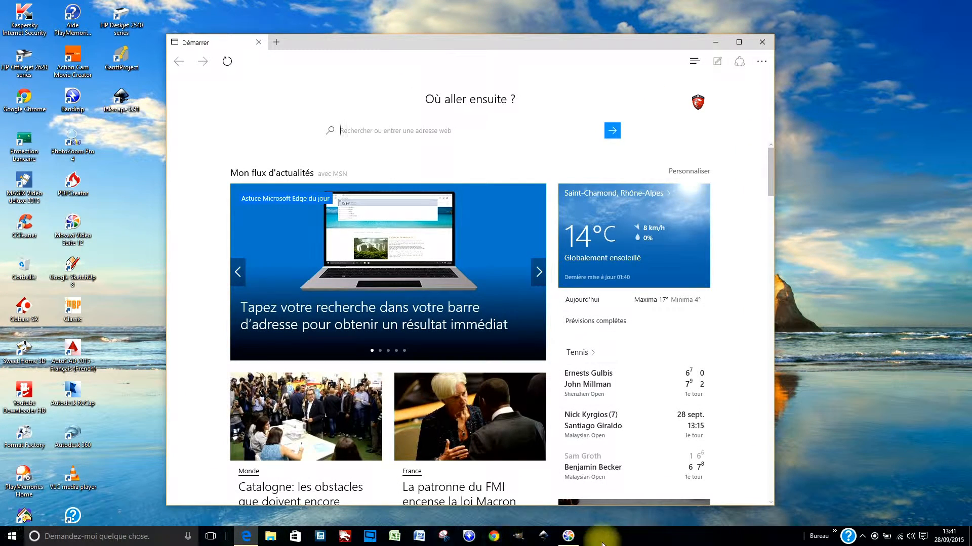
{"action": "left_click_drag", "start_coordinate": [538, 39], "coordinate": [541, 23]}
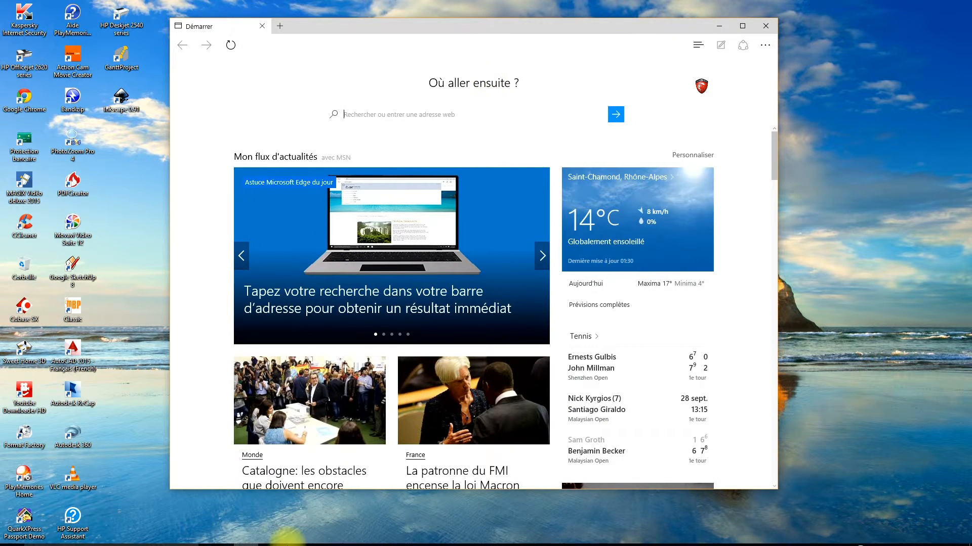
{"action": "mouse_move", "coordinate": [252, 543]}
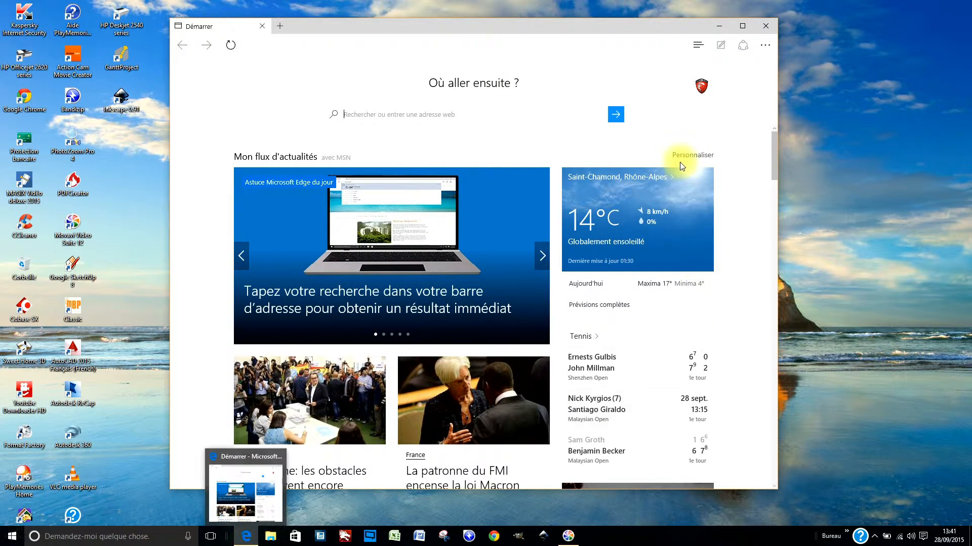
{"action": "left_click", "coordinate": [742, 26]}
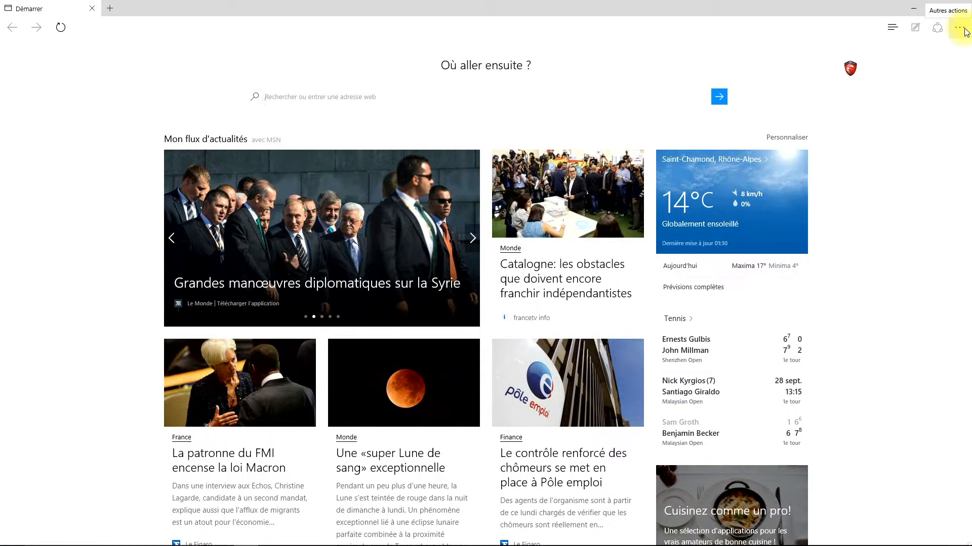
Open Edge's advanced settings and turn off page prediction ("Utiliser la prédiction de page")
{"action": "left_click", "coordinate": [965, 31]}
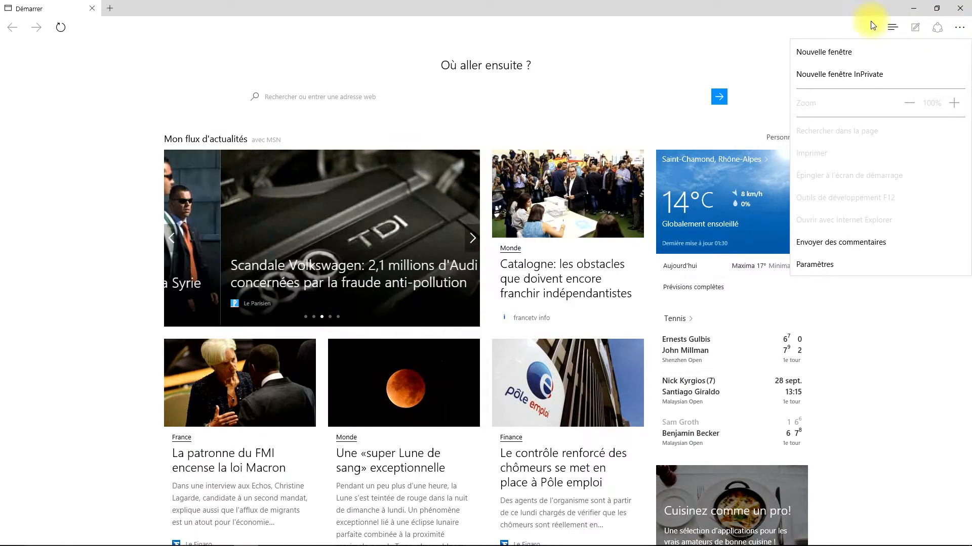
{"action": "left_click", "coordinate": [818, 265]}
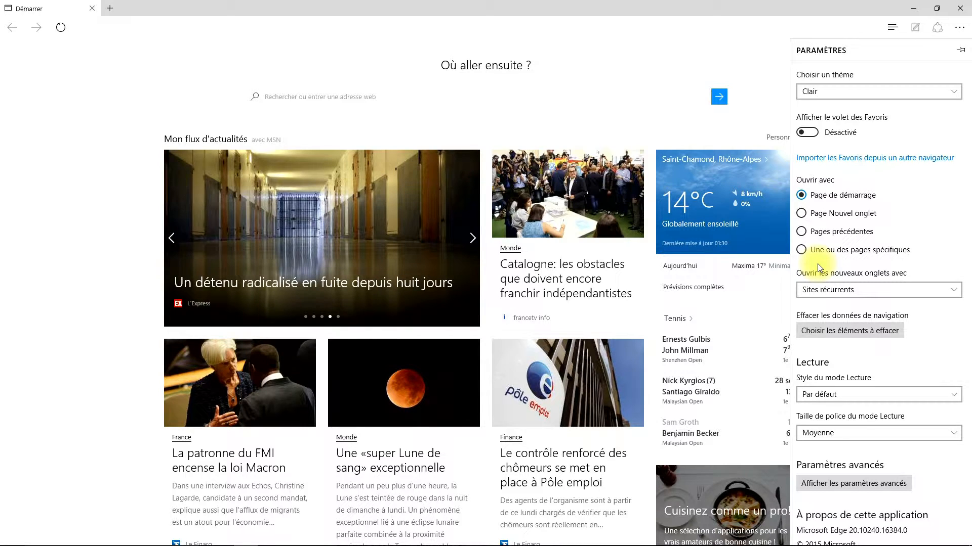
{"action": "scroll", "coordinate": [820, 269], "scroll_direction": "down", "scroll_amount": 2}
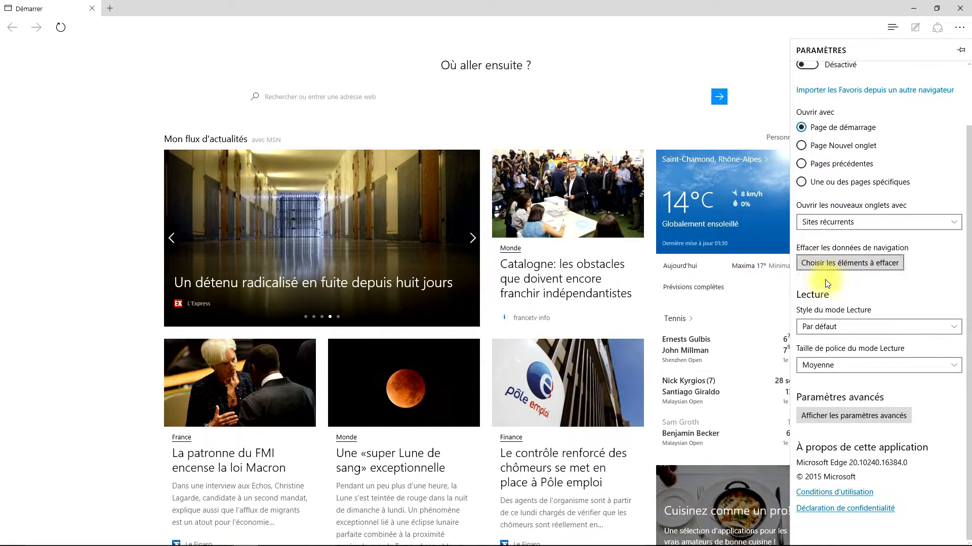
{"action": "left_click", "coordinate": [856, 416]}
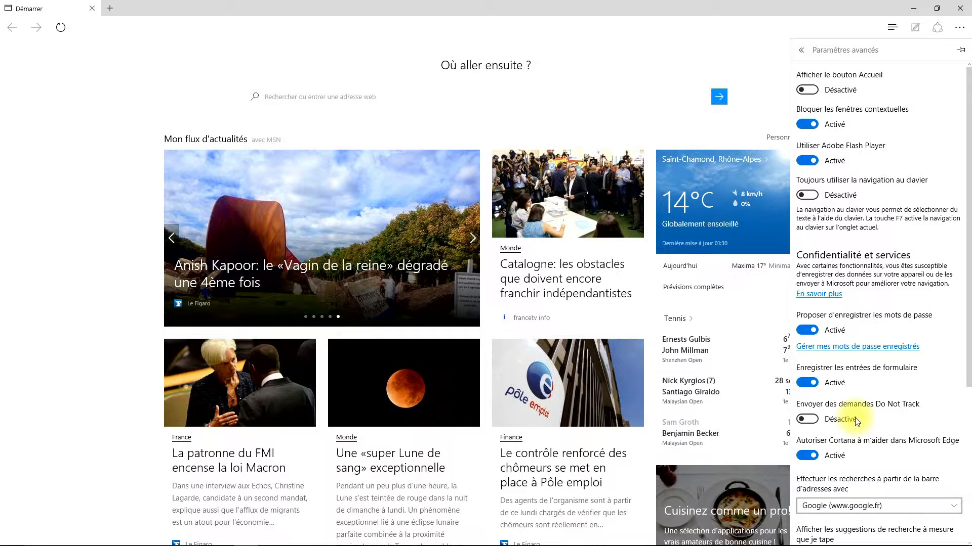
{"action": "scroll", "coordinate": [856, 421], "scroll_direction": "down", "scroll_amount": 5}
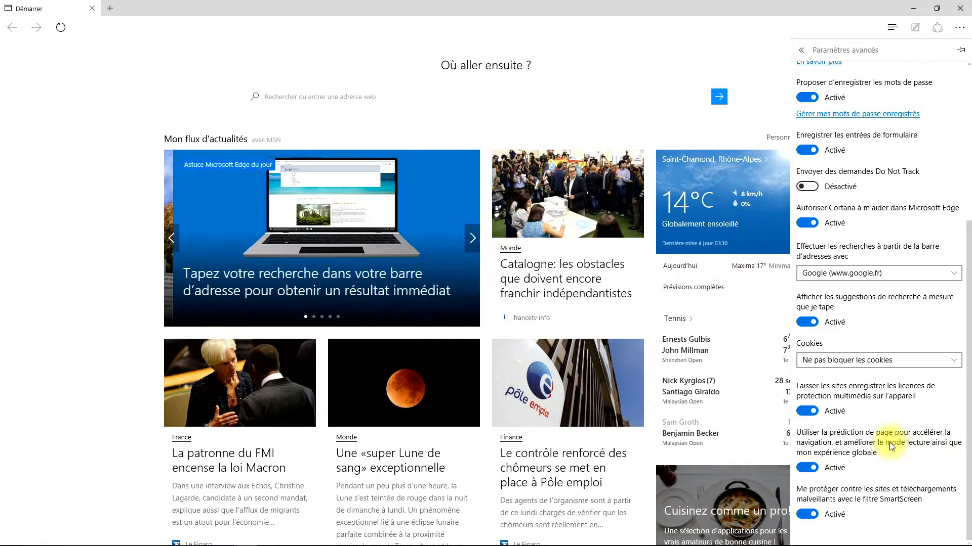
{"action": "left_click", "coordinate": [803, 469]}
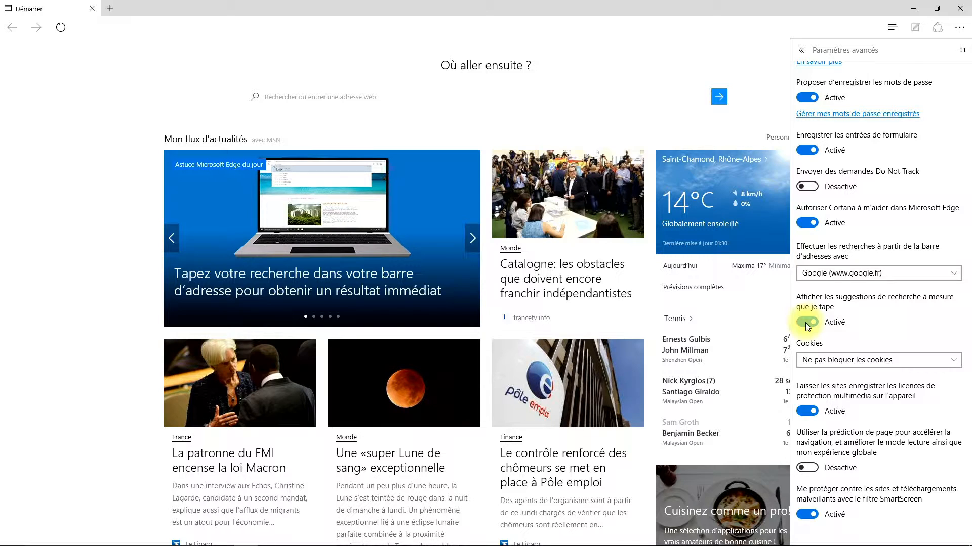
Turn off showing search suggestions while typing ("Afficher les suggestions de recherche à mesure que je tape") in the advanced settings
{"action": "scroll", "coordinate": [806, 323], "scroll_direction": "up", "scroll_amount": 3}
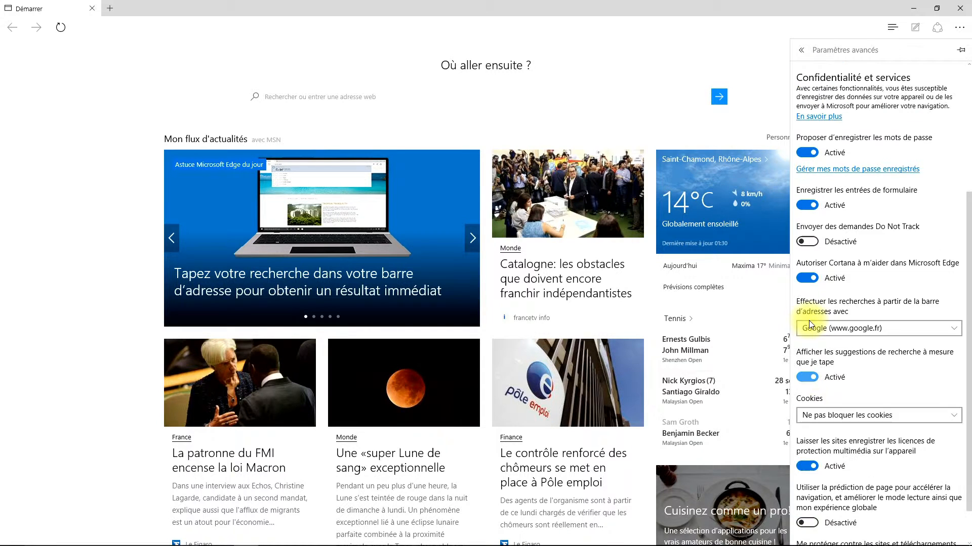
{"action": "left_click", "coordinate": [806, 396]}
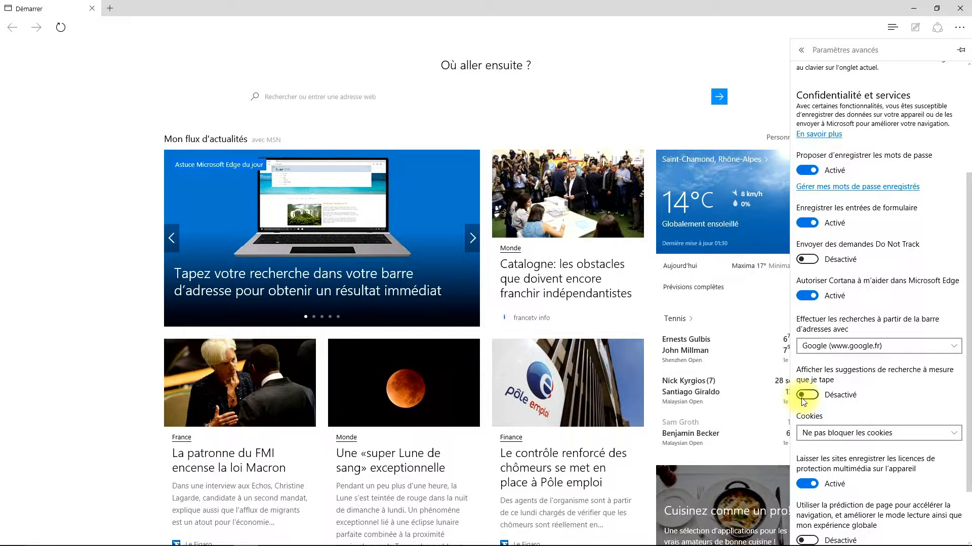
{"action": "scroll", "coordinate": [866, 402], "scroll_direction": "down", "scroll_amount": 1}
{"action": "scroll", "coordinate": [866, 402], "scroll_direction": "down", "scroll_amount": 1}
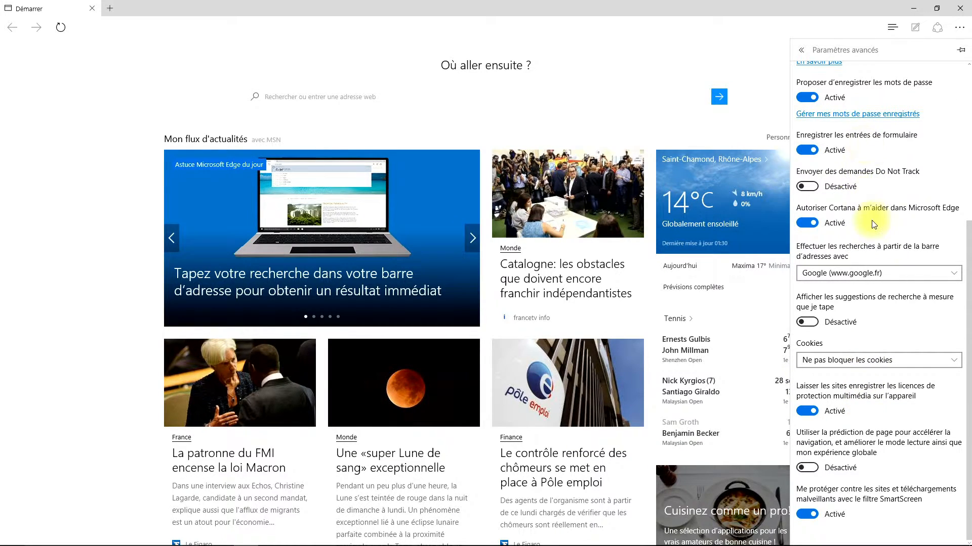
Review the remaining advanced privacy and services options, and close the settings and the browser
{"action": "scroll", "coordinate": [872, 224], "scroll_direction": "up", "scroll_amount": 3}
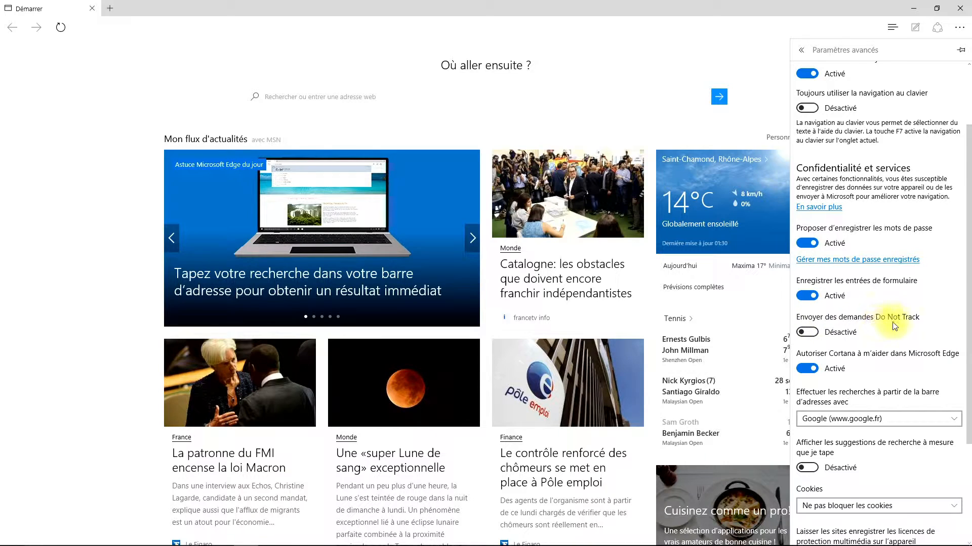
{"action": "scroll", "coordinate": [898, 328], "scroll_direction": "up", "scroll_amount": 2}
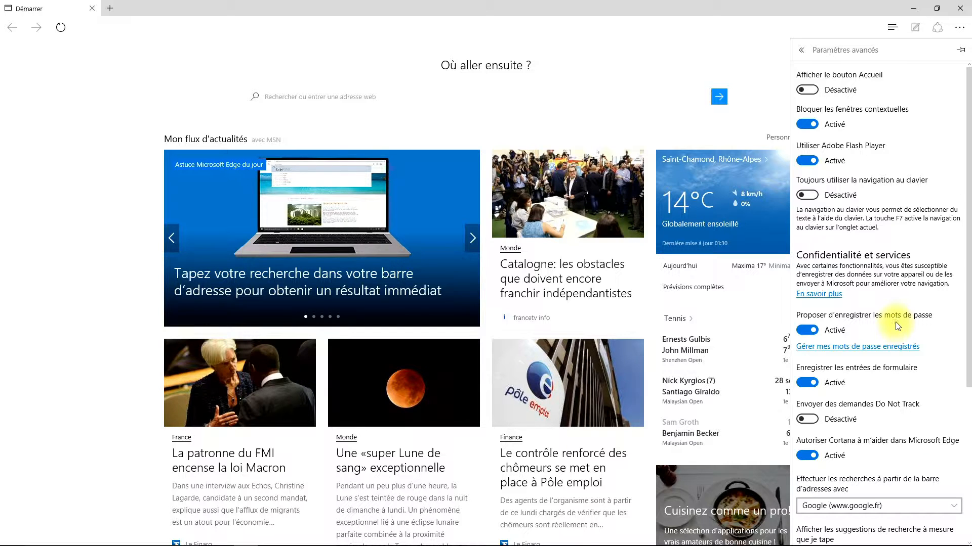
{"action": "scroll", "coordinate": [897, 326], "scroll_direction": "down", "scroll_amount": 5}
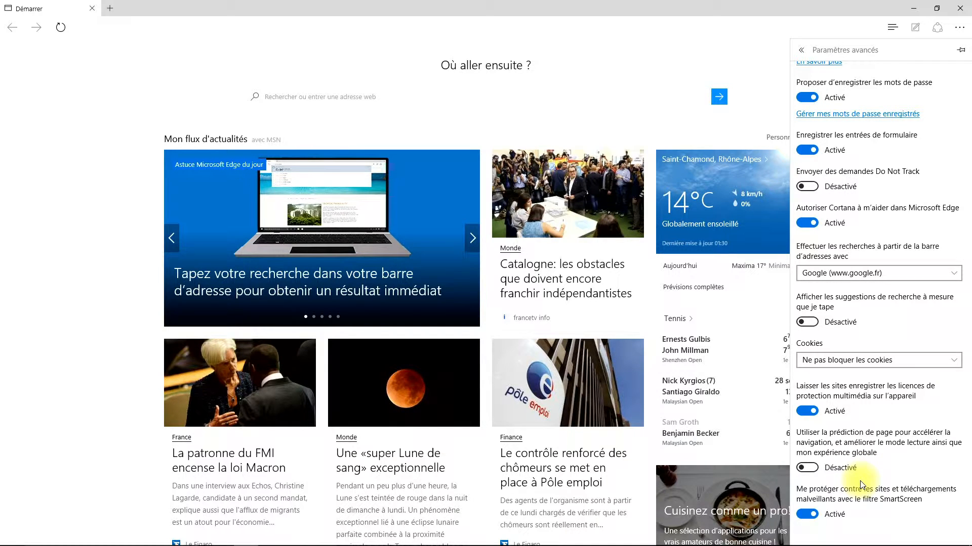
{"action": "scroll", "coordinate": [860, 465], "scroll_direction": "up", "scroll_amount": 5}
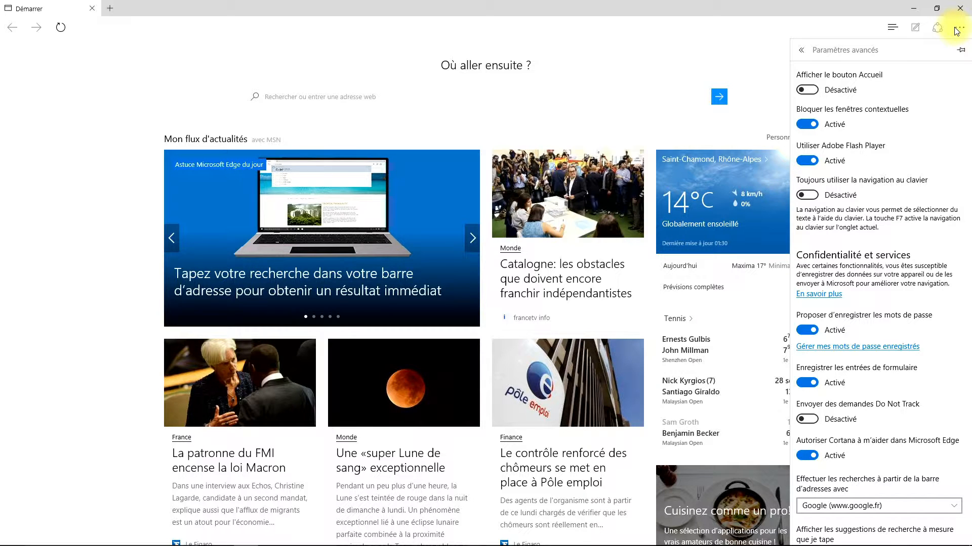
{"action": "left_click", "coordinate": [957, 30]}
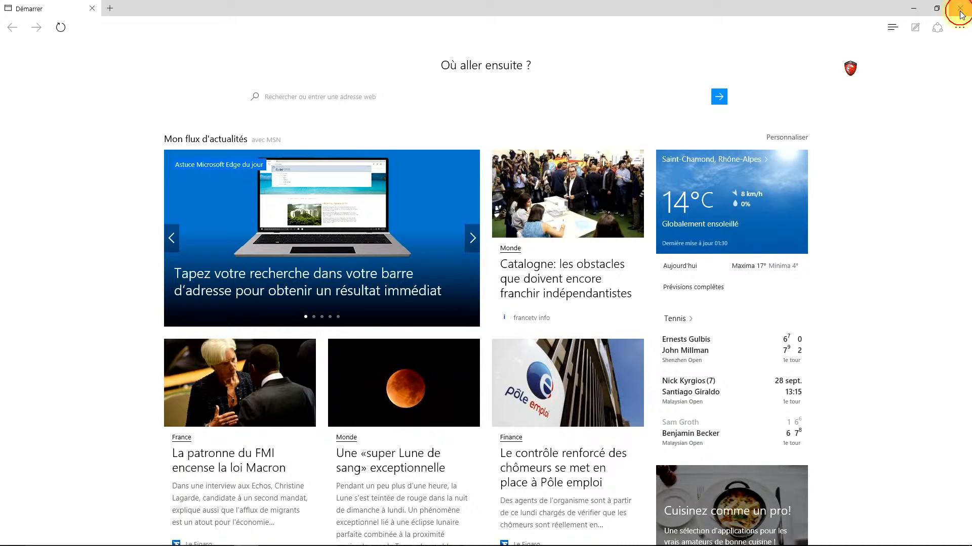
{"action": "left_click", "coordinate": [960, 10]}
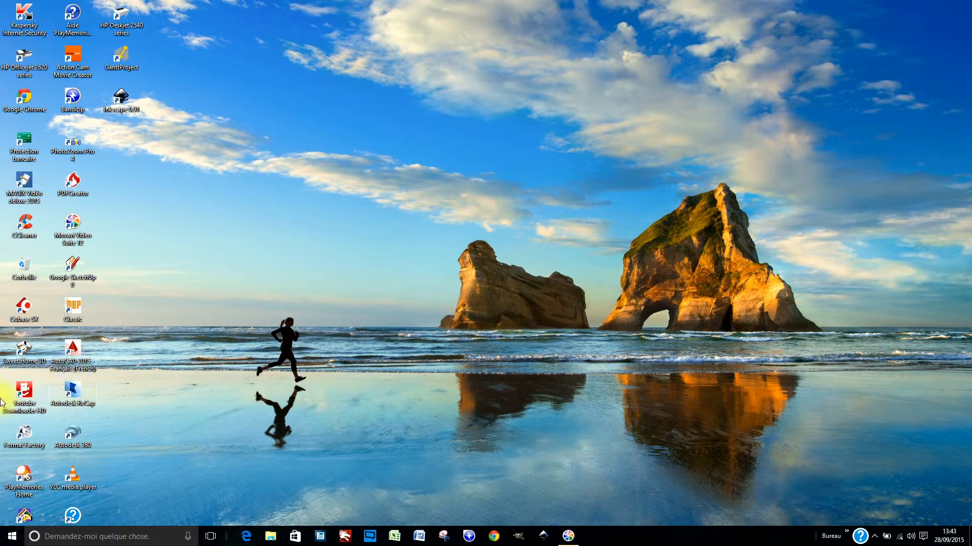
Open the settings in Cortana's notebook and turn off Cortana's suggestions, ideas, reminders and alerts
{"action": "left_click", "coordinate": [92, 539]}
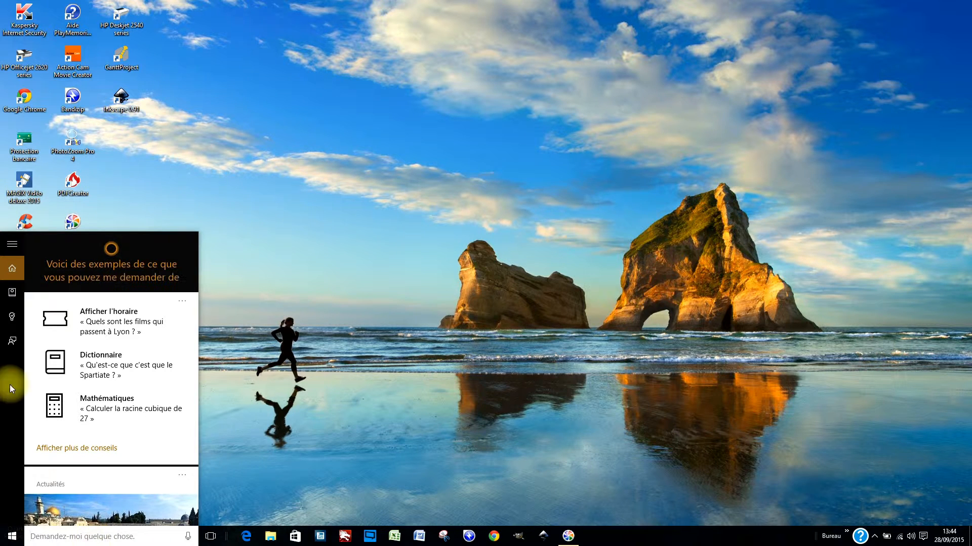
{"action": "left_click", "coordinate": [16, 295]}
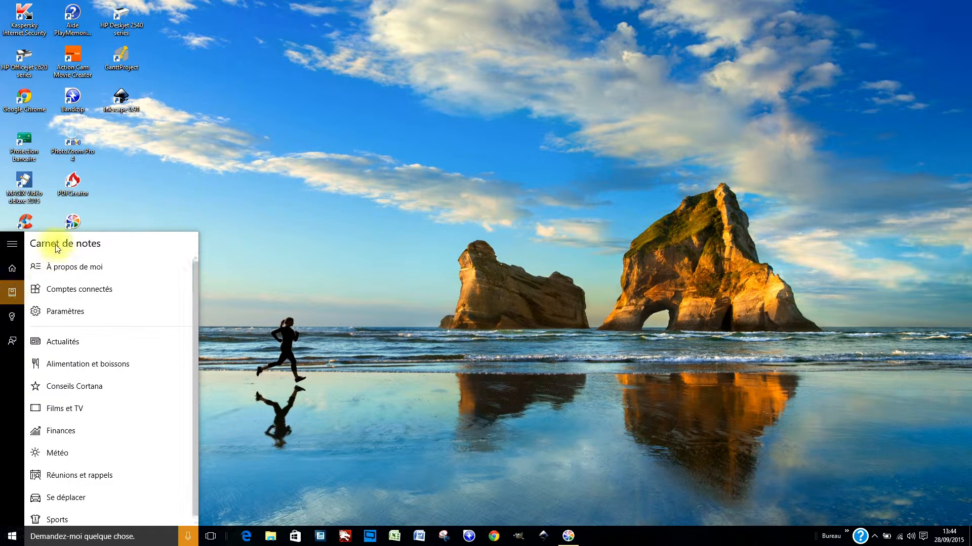
{"action": "left_click", "coordinate": [69, 313]}
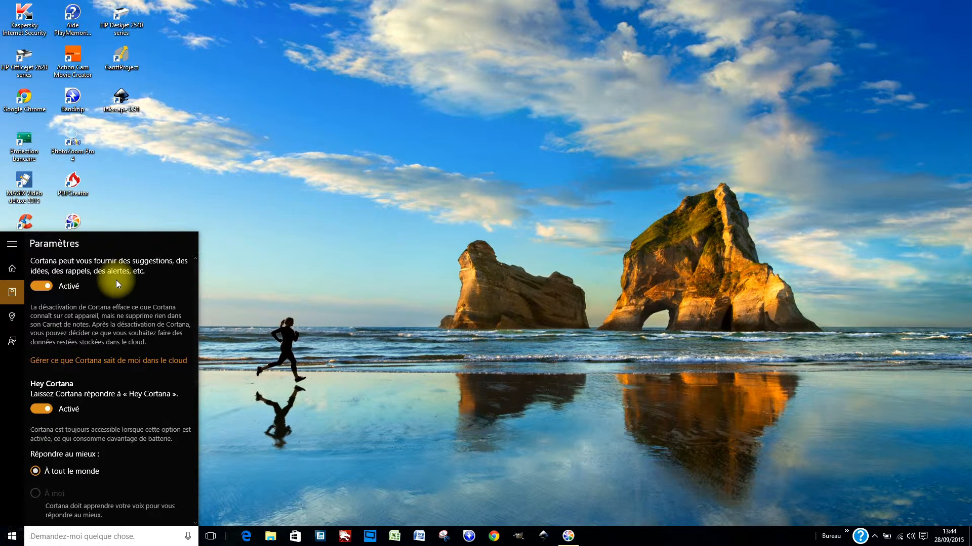
{"action": "left_click", "coordinate": [36, 286]}
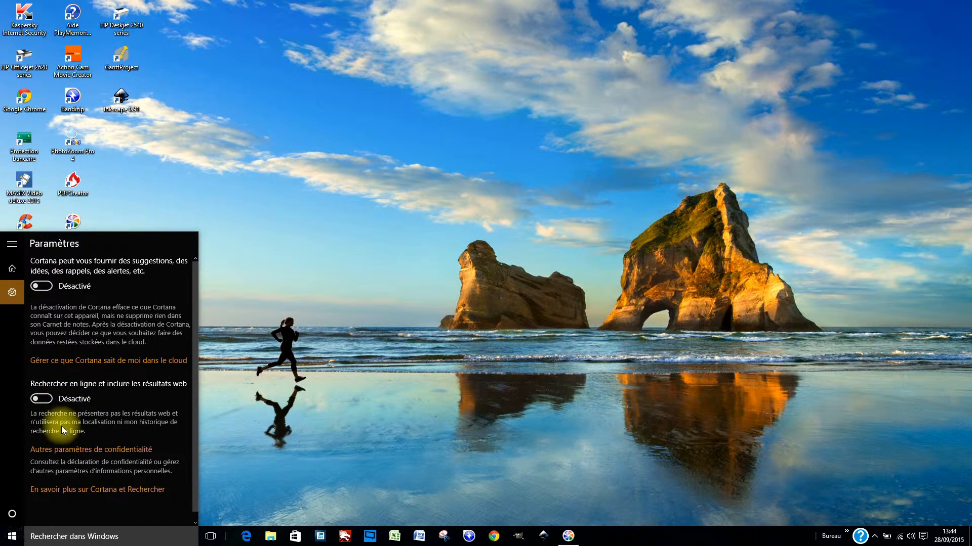
In the additional privacy settings, turn off sending writing information to Microsoft and website access to the language list, and close the window
{"action": "left_click", "coordinate": [103, 452]}
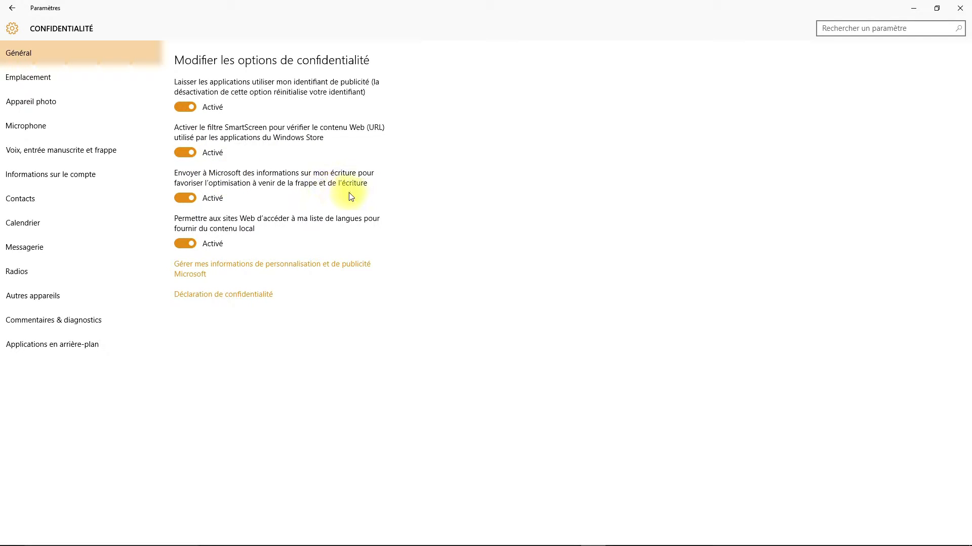
{"action": "left_click", "coordinate": [184, 201]}
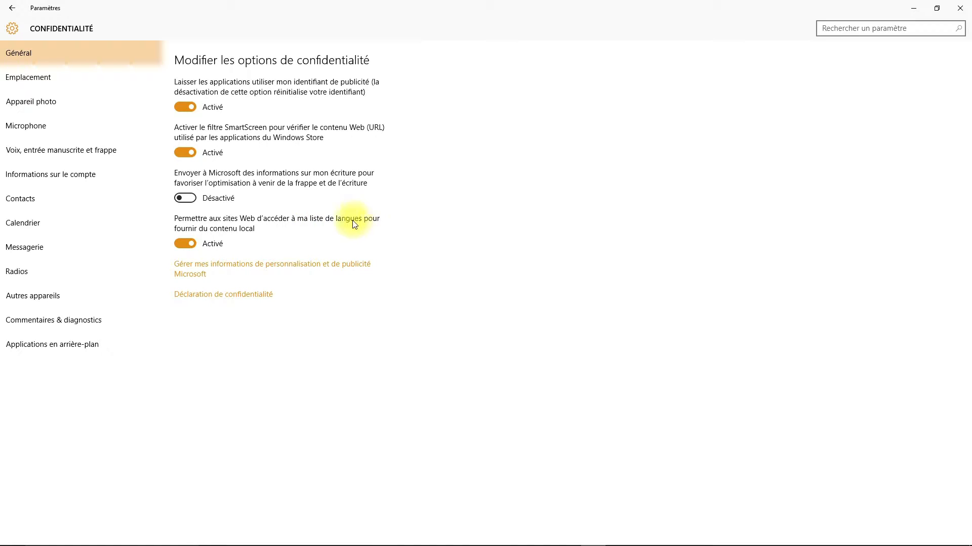
{"action": "left_click", "coordinate": [179, 245]}
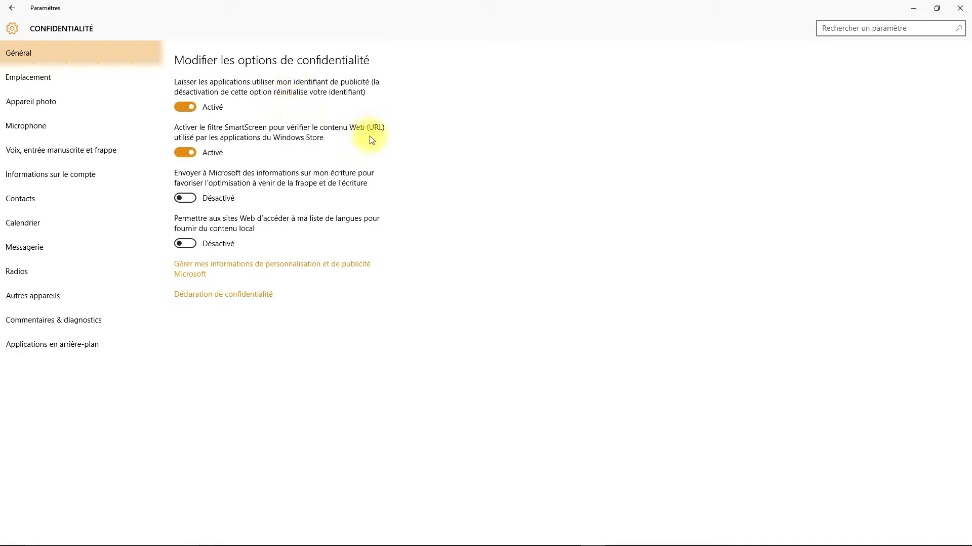
{"action": "left_click", "coordinate": [960, 7]}
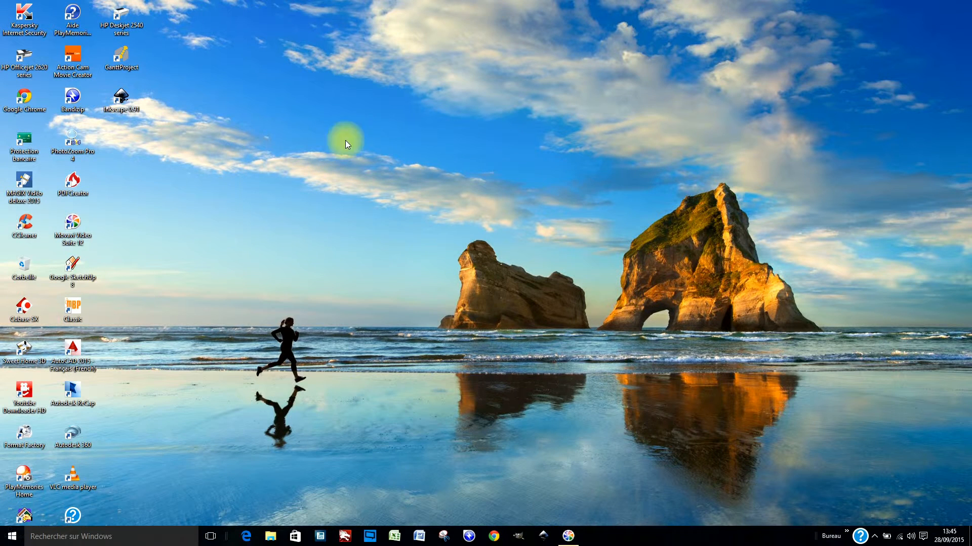
Test the Windows search with "lll", clear the entry, and check the search settings before closing the search pane
{"action": "left_click", "coordinate": [101, 535]}
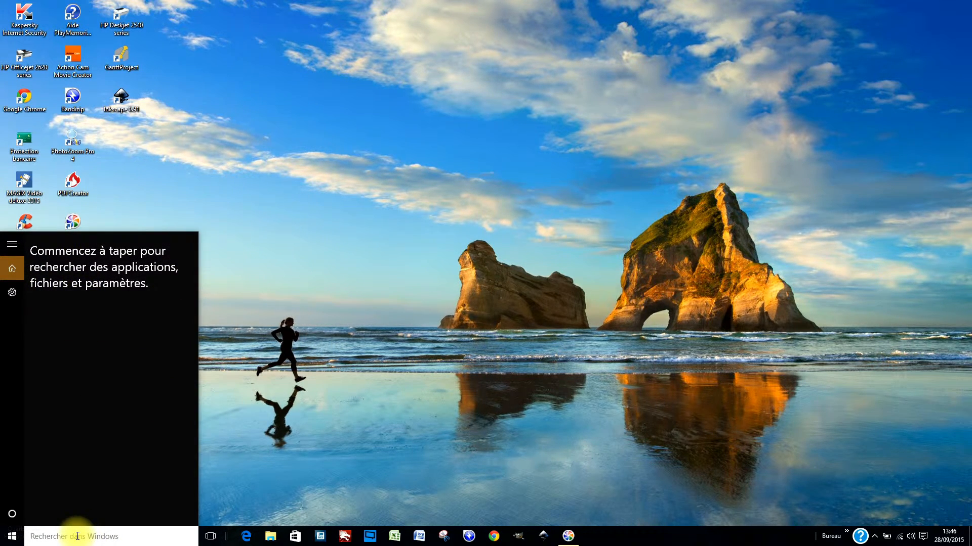
{"action": "type", "text": "lll"}
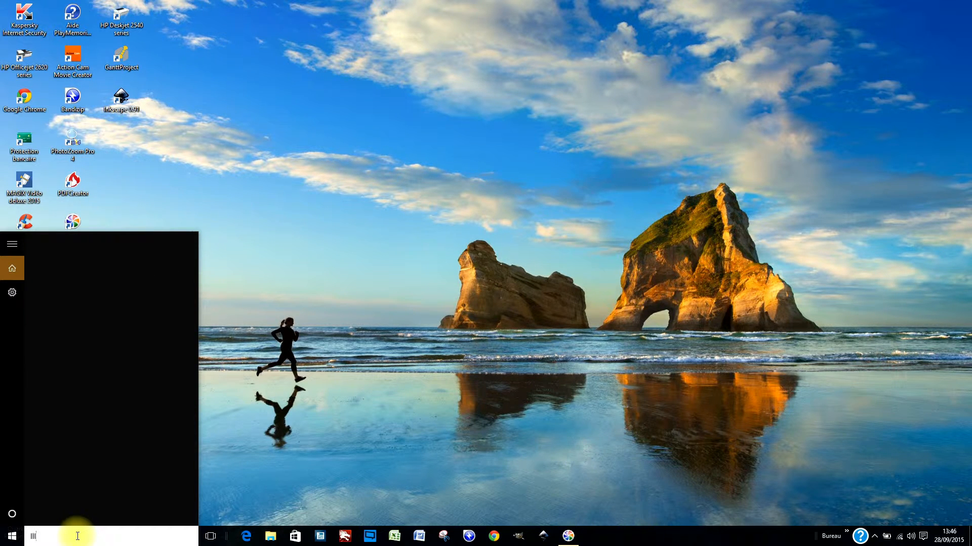
{"action": "key", "text": "BackSpace"}
{"action": "key", "text": "BackSpace"}
{"action": "key", "text": "BackSpace"}
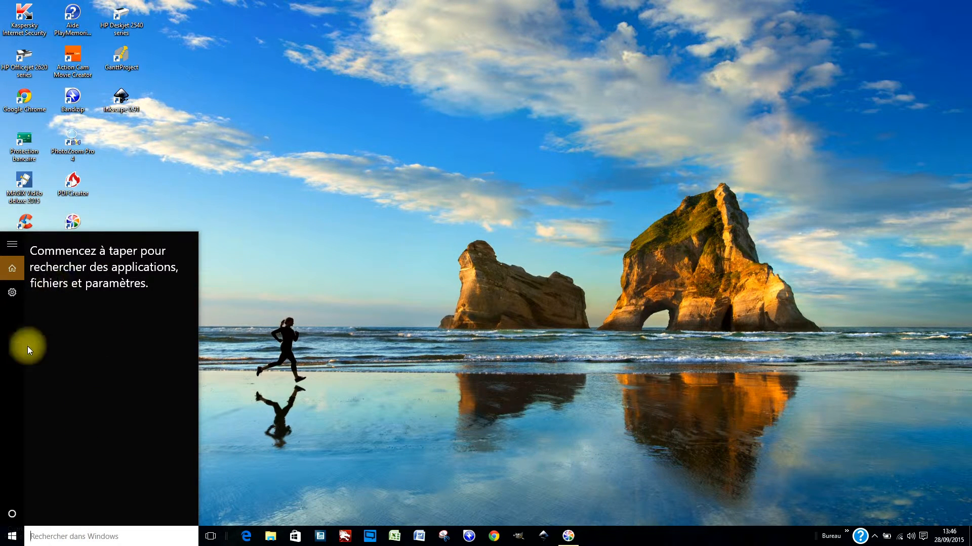
{"action": "left_click", "coordinate": [12, 293]}
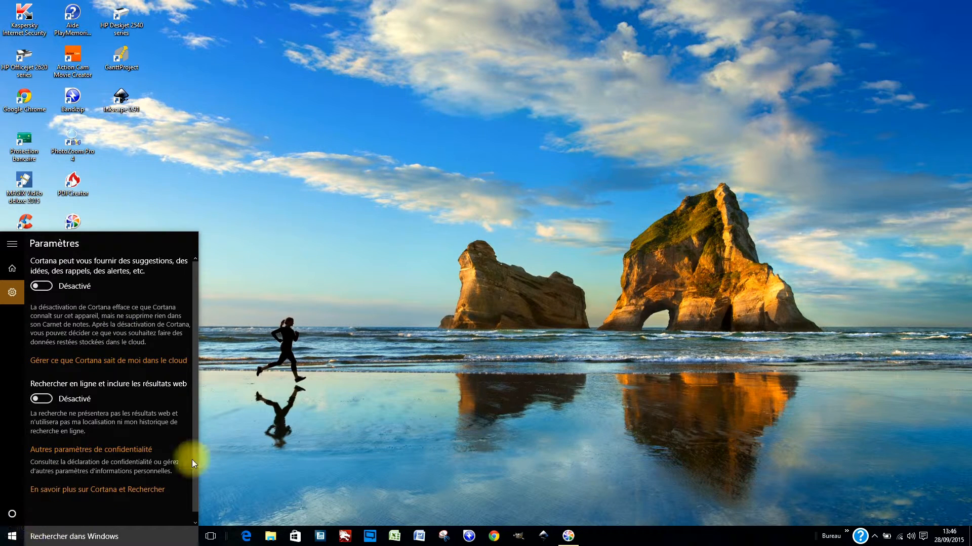
{"action": "left_click", "coordinate": [314, 369]}
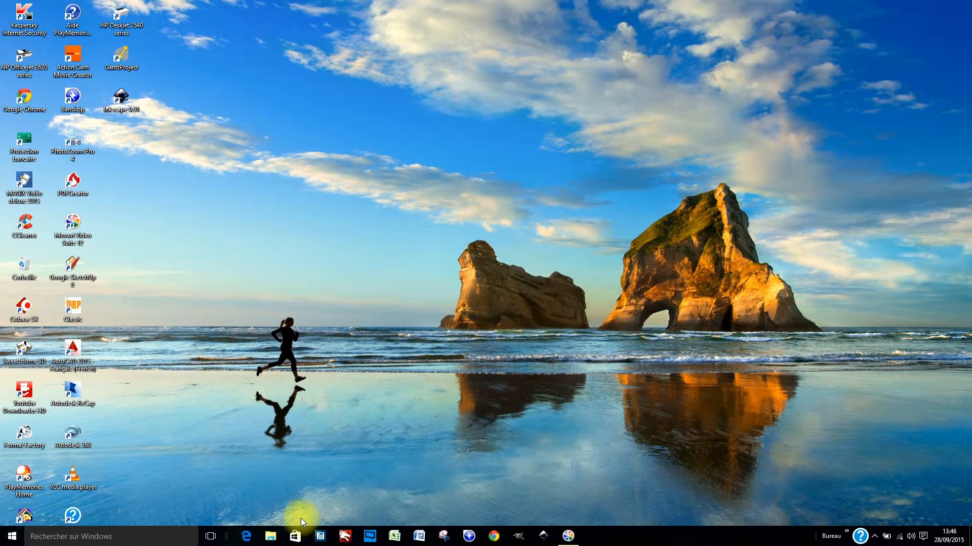
Open the Windows account settings and display the options for synchronizing settings
{"action": "mouse_move", "coordinate": [51, 543]}
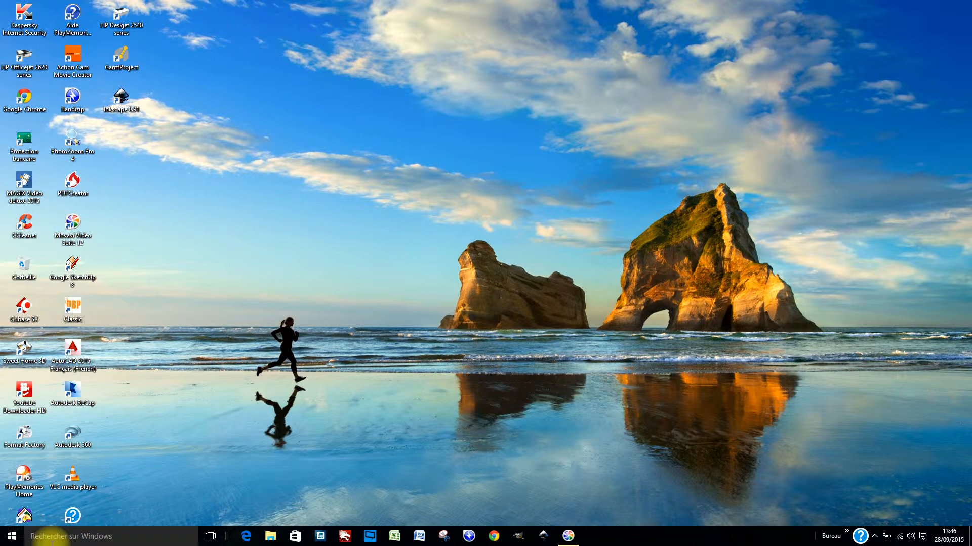
{"action": "left_click", "coordinate": [15, 539]}
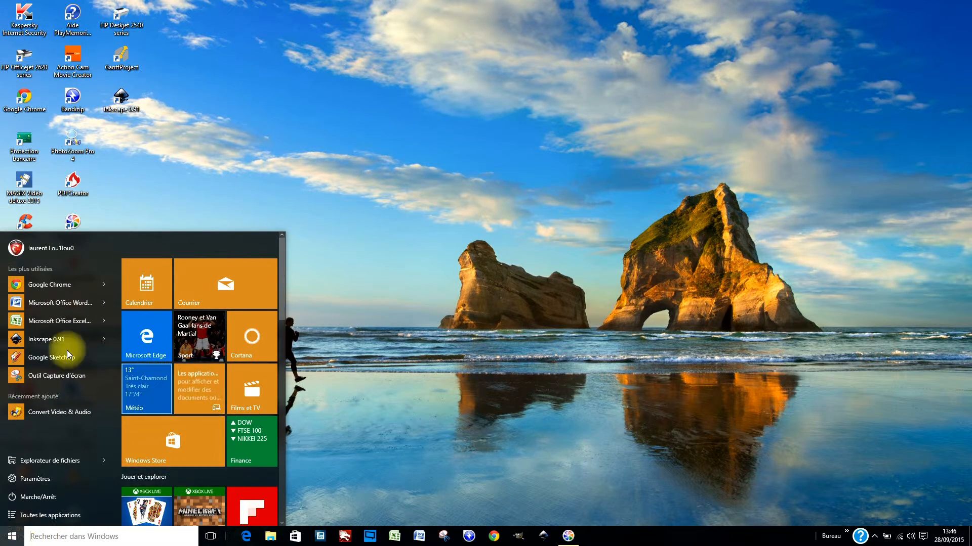
{"action": "left_click", "coordinate": [53, 480]}
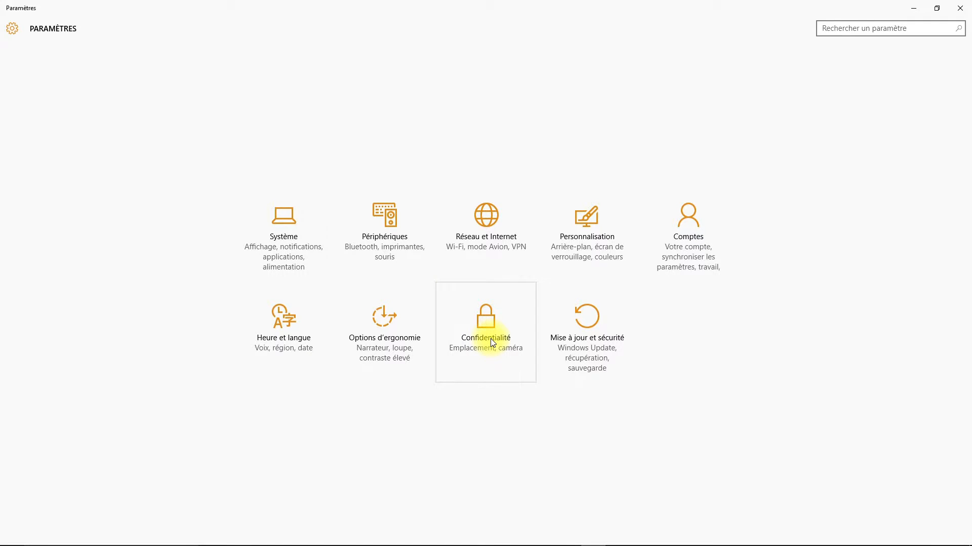
{"action": "left_click", "coordinate": [691, 250]}
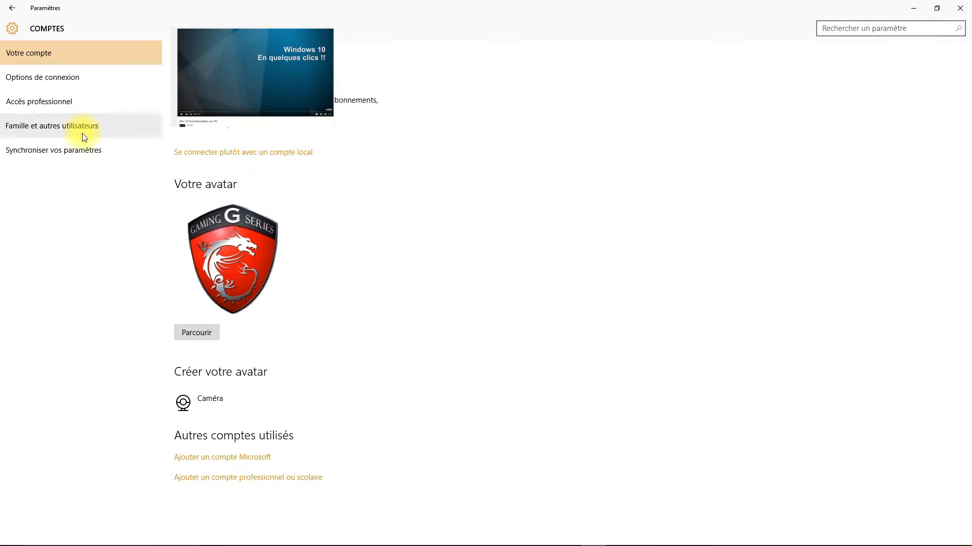
{"action": "left_click", "coordinate": [54, 154]}
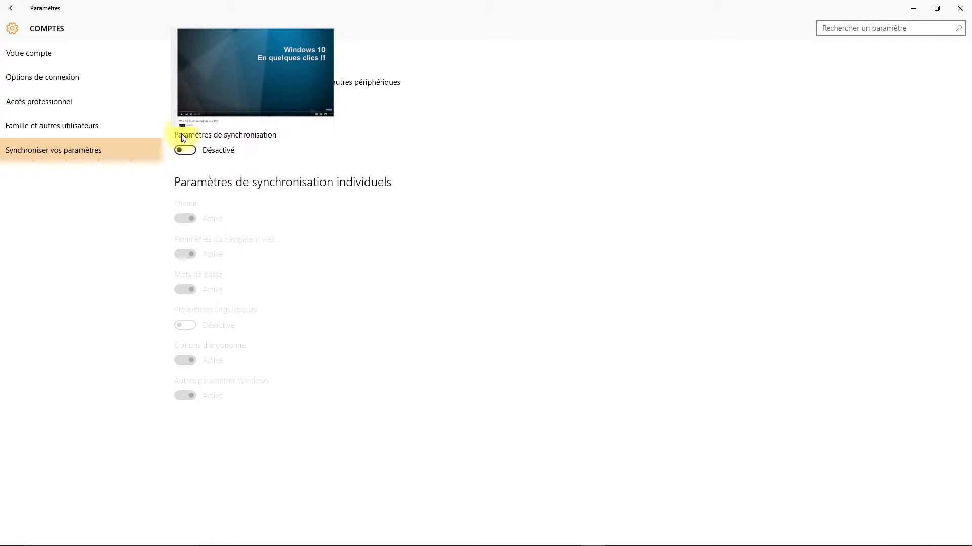
Try settings synchronization with its language preferences and passwords options, turn synchronization back off, and close the settings
{"action": "left_click", "coordinate": [188, 150]}
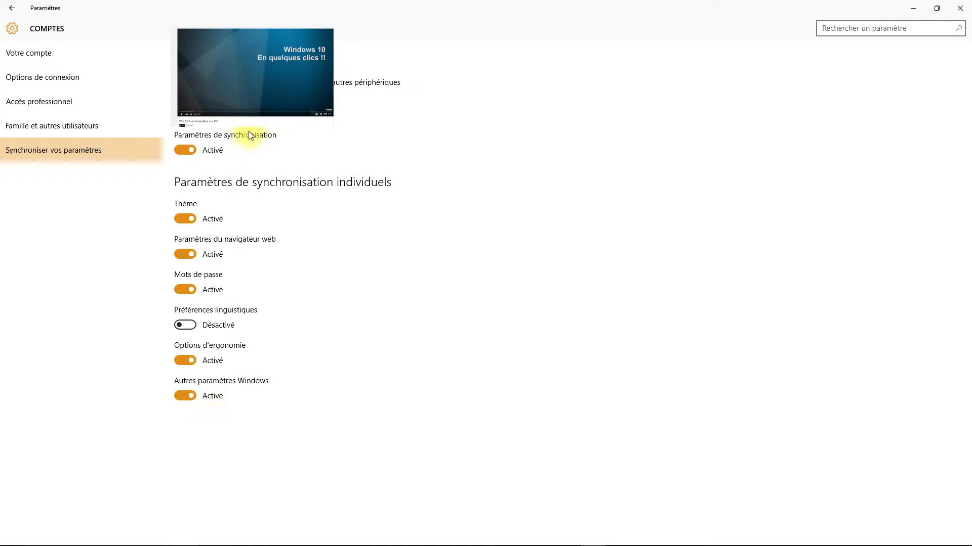
{"action": "left_click", "coordinate": [190, 328]}
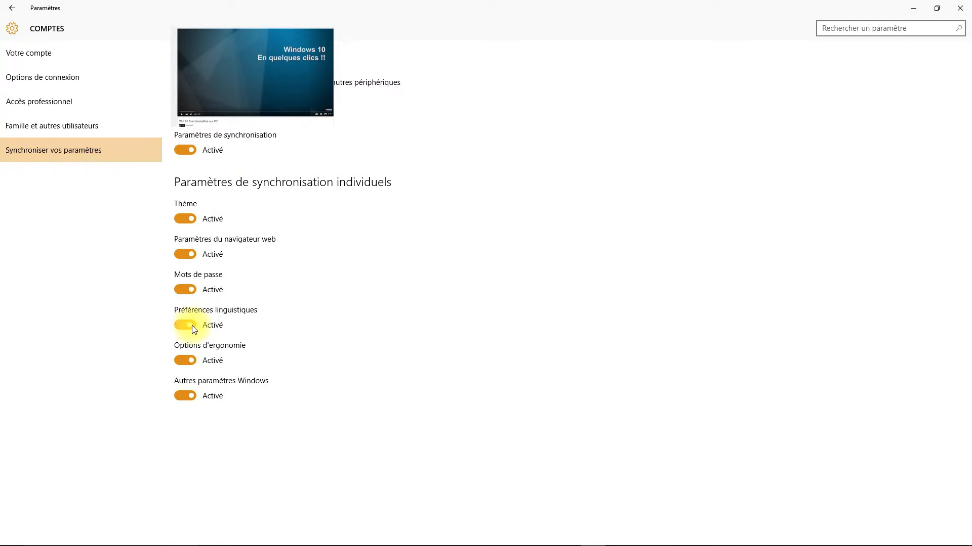
{"action": "left_click", "coordinate": [187, 292]}
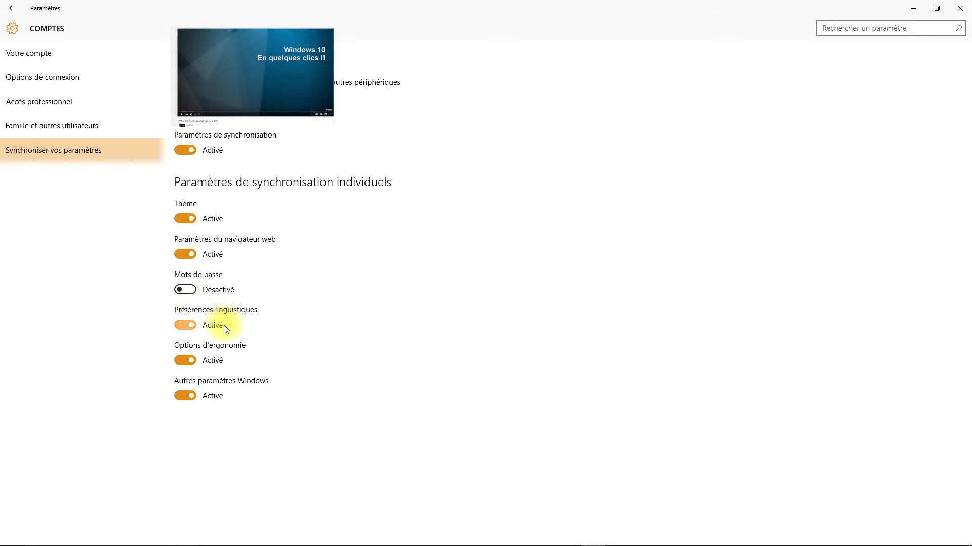
{"action": "left_click", "coordinate": [186, 289]}
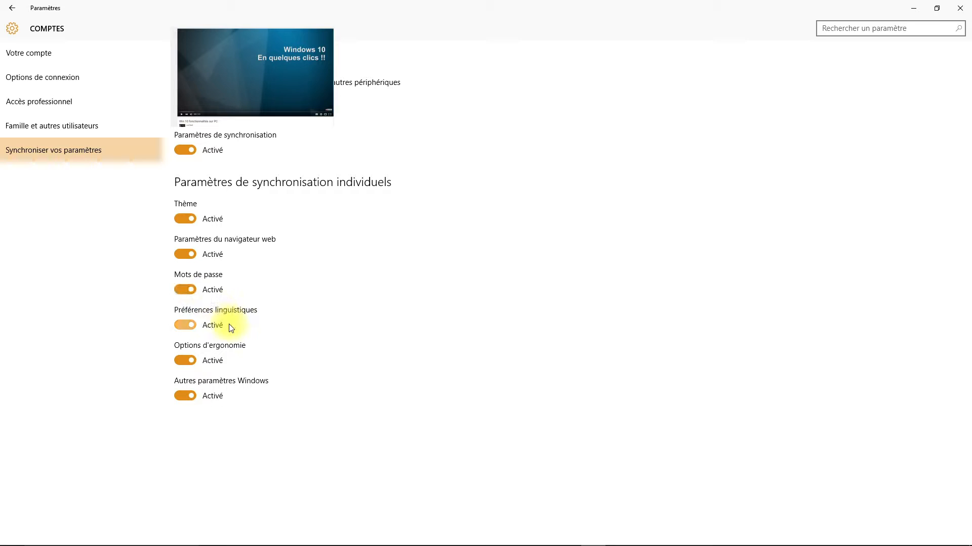
{"action": "left_click", "coordinate": [185, 324]}
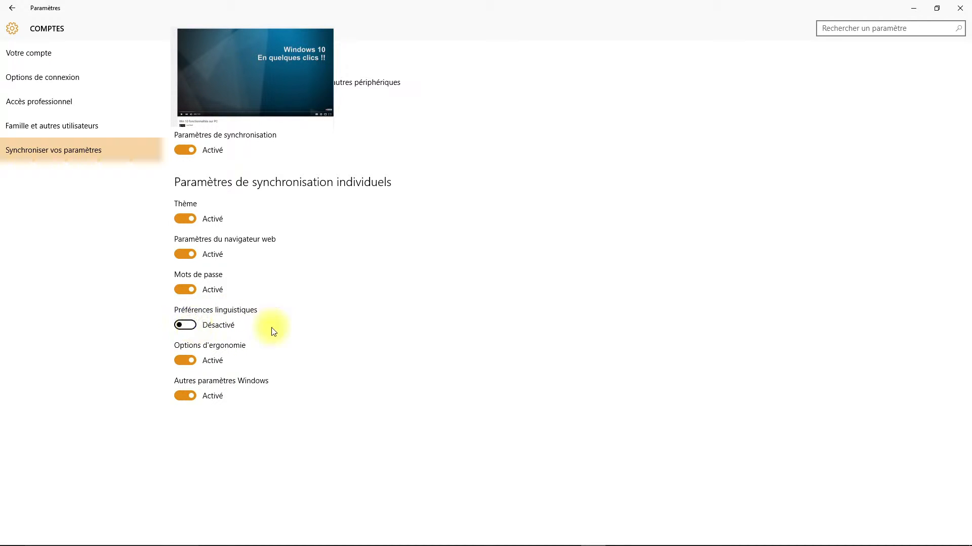
{"action": "left_click", "coordinate": [182, 150]}
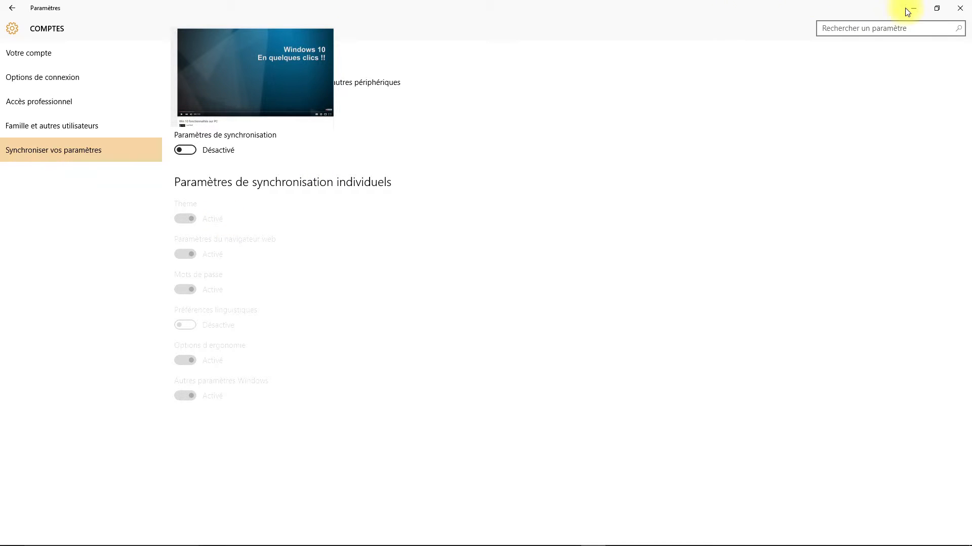
{"action": "left_click", "coordinate": [960, 15]}
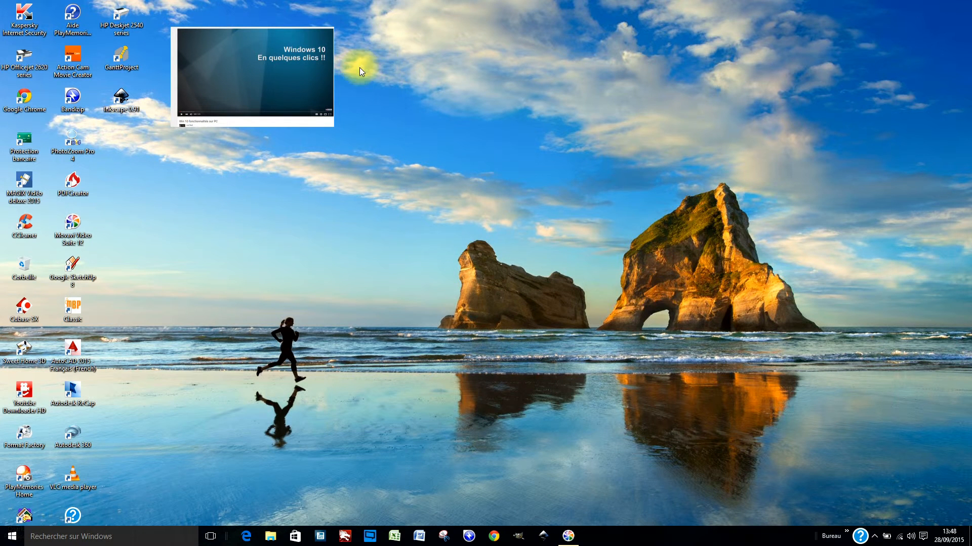
In the Windows privacy settings, turn off location both for the account and for the whole device
{"action": "left_click", "coordinate": [11, 536]}
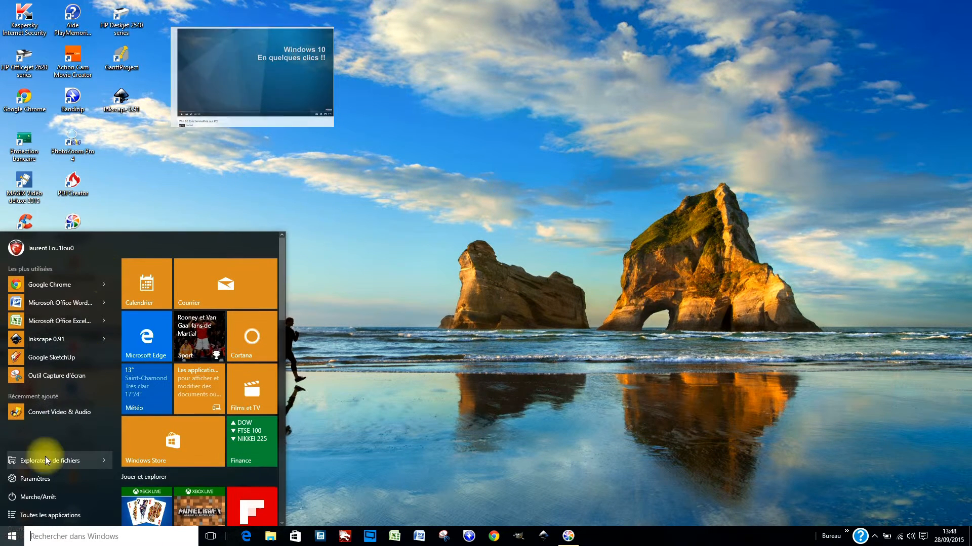
{"action": "left_click", "coordinate": [44, 477]}
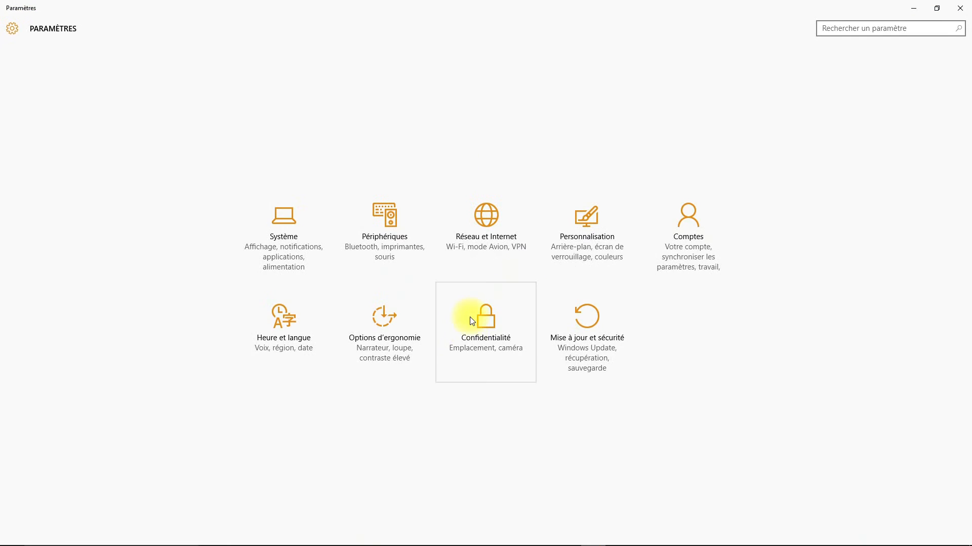
{"action": "left_click", "coordinate": [475, 316]}
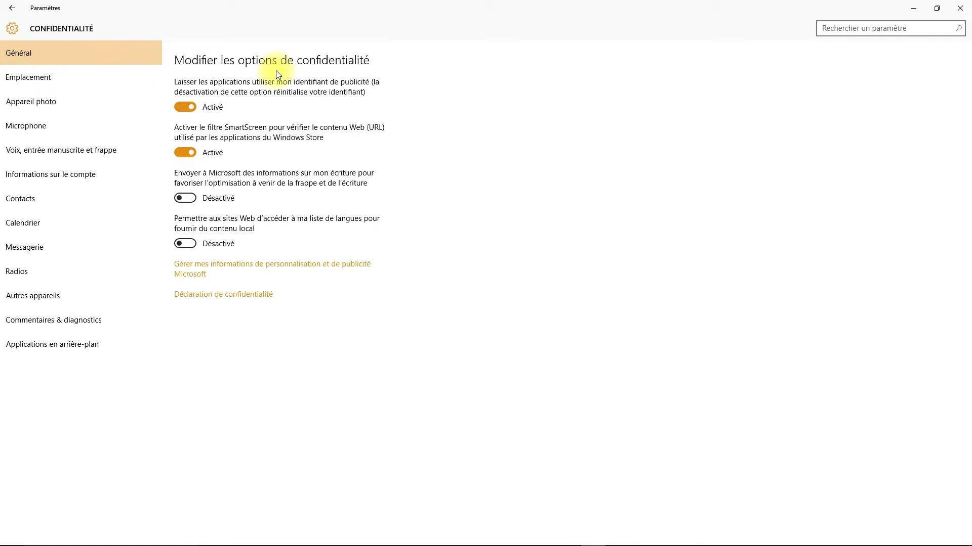
{"action": "left_click", "coordinate": [40, 83]}
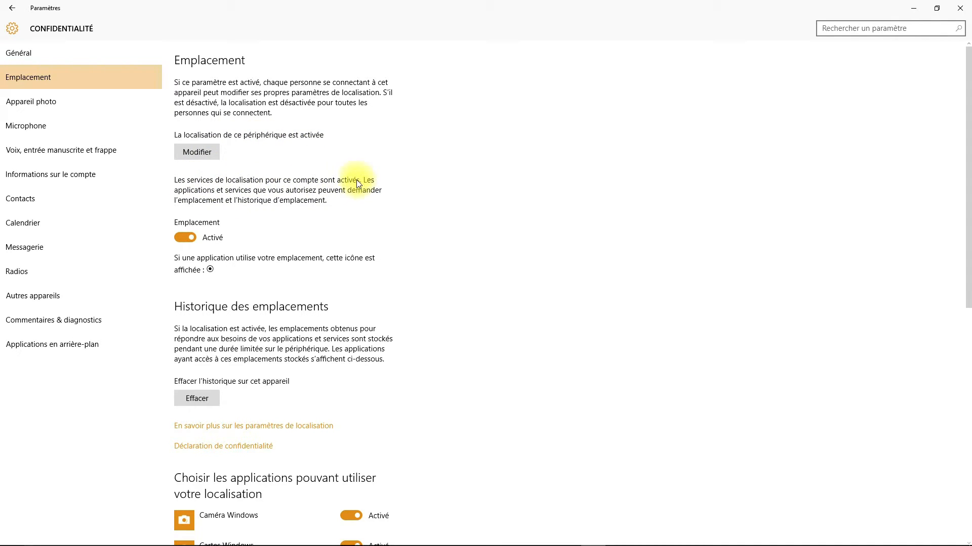
{"action": "left_click", "coordinate": [183, 239]}
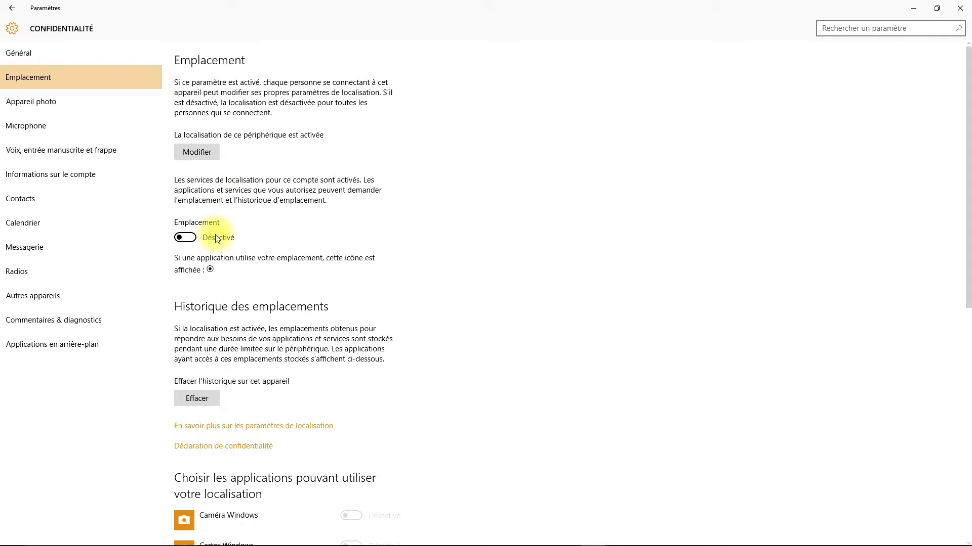
{"action": "left_click", "coordinate": [201, 152]}
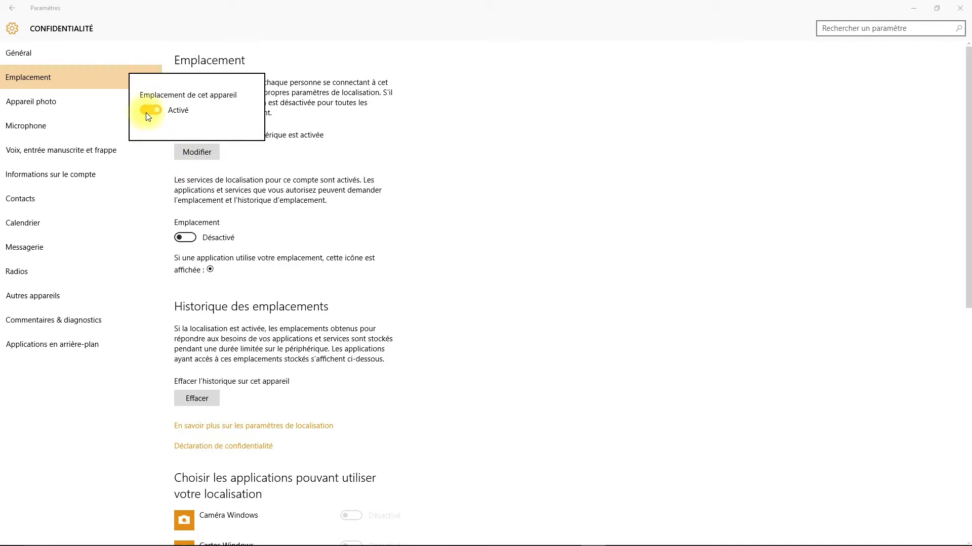
{"action": "left_click", "coordinate": [147, 111]}
{"action": "left_click", "coordinate": [362, 130]}
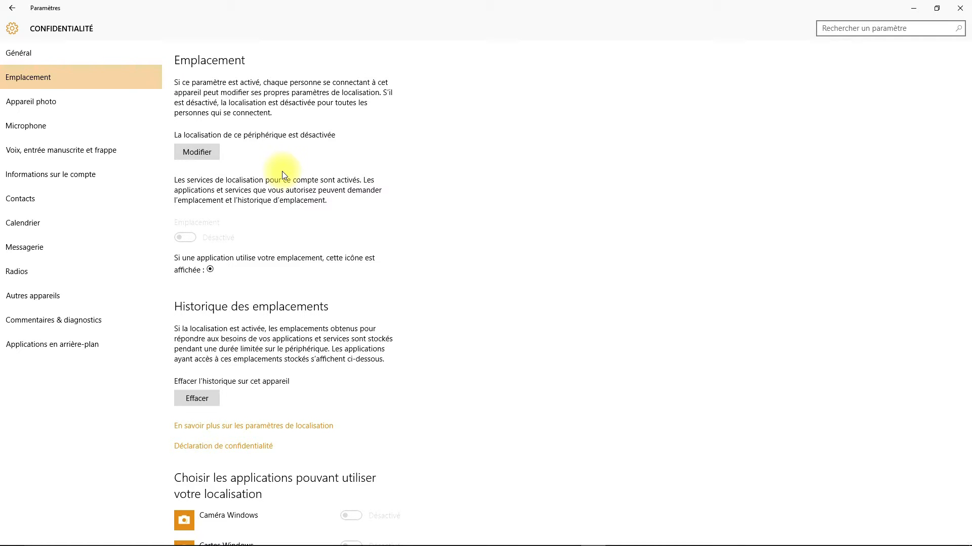
Clear the location history stored on this device
{"action": "scroll", "coordinate": [281, 174], "scroll_direction": "down", "scroll_amount": 5}
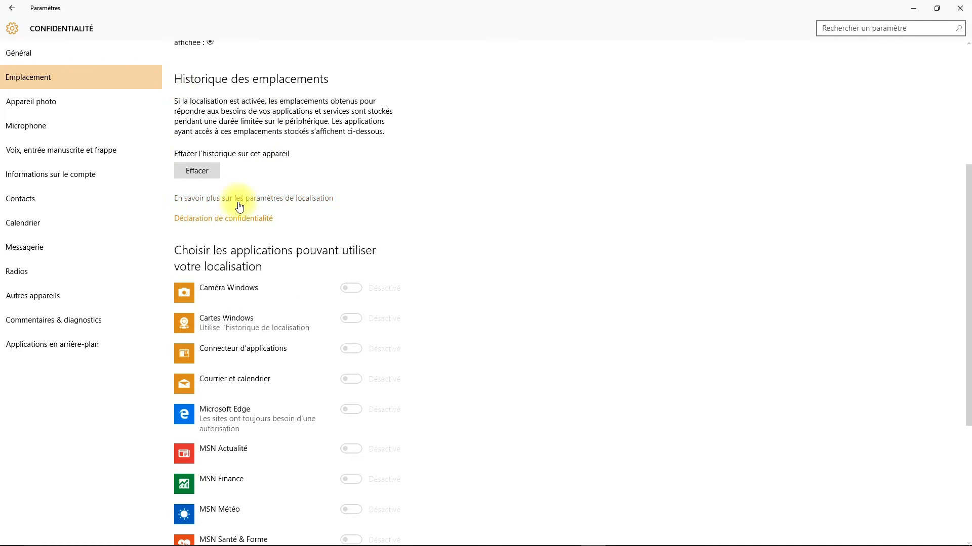
{"action": "scroll", "coordinate": [223, 193], "scroll_direction": "up", "scroll_amount": 2}
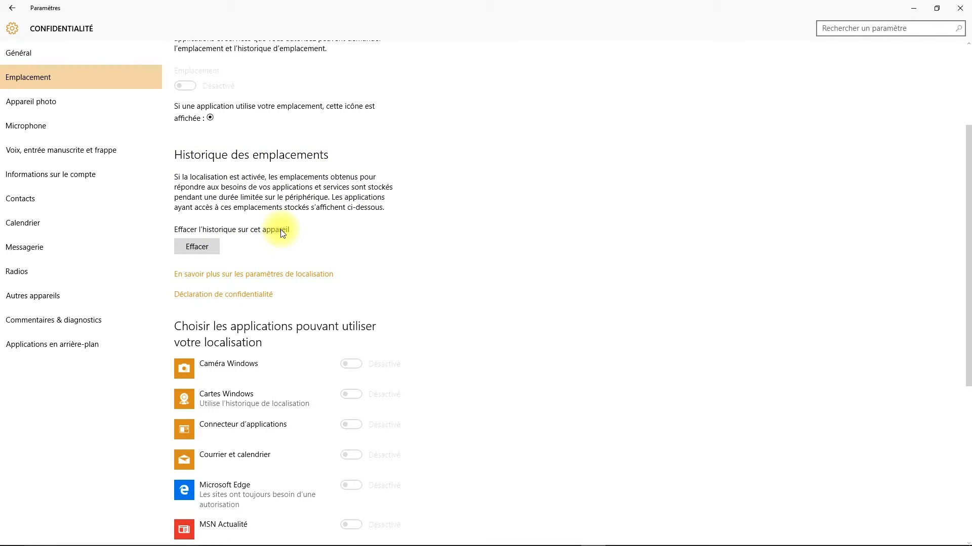
{"action": "left_click", "coordinate": [203, 247]}
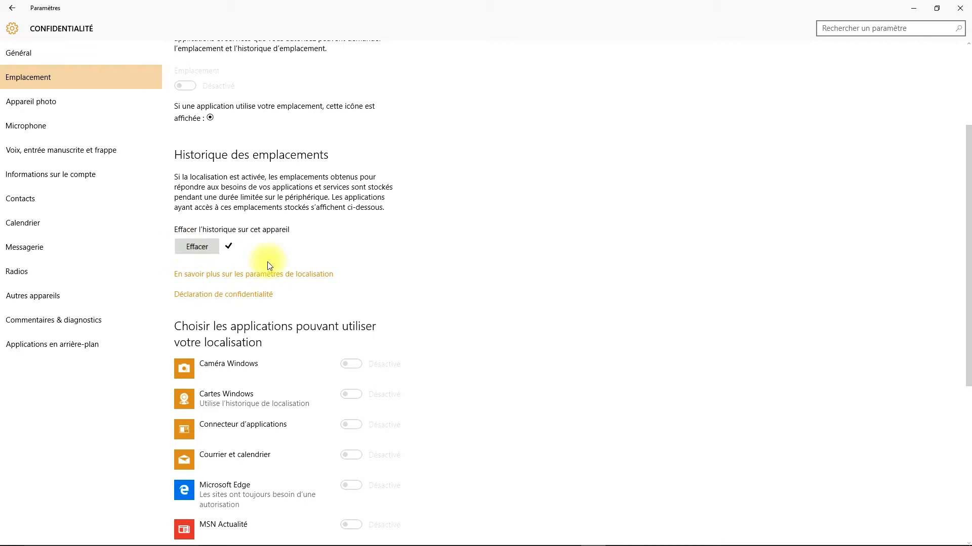
{"action": "left_click", "coordinate": [200, 248]}
Review which applications are allowed to use the camera and the microphone
{"action": "left_click", "coordinate": [25, 107]}
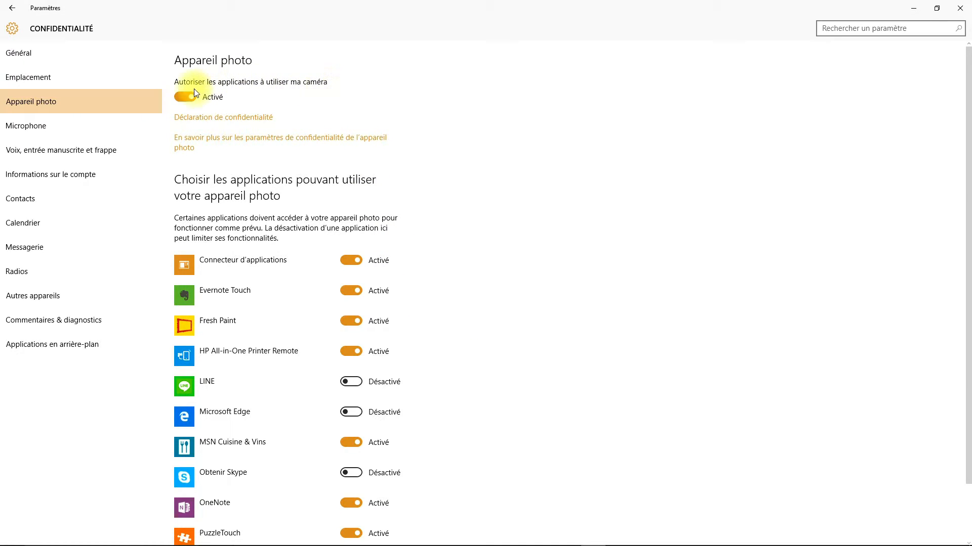
{"action": "scroll", "coordinate": [405, 360], "scroll_direction": "down", "scroll_amount": 3}
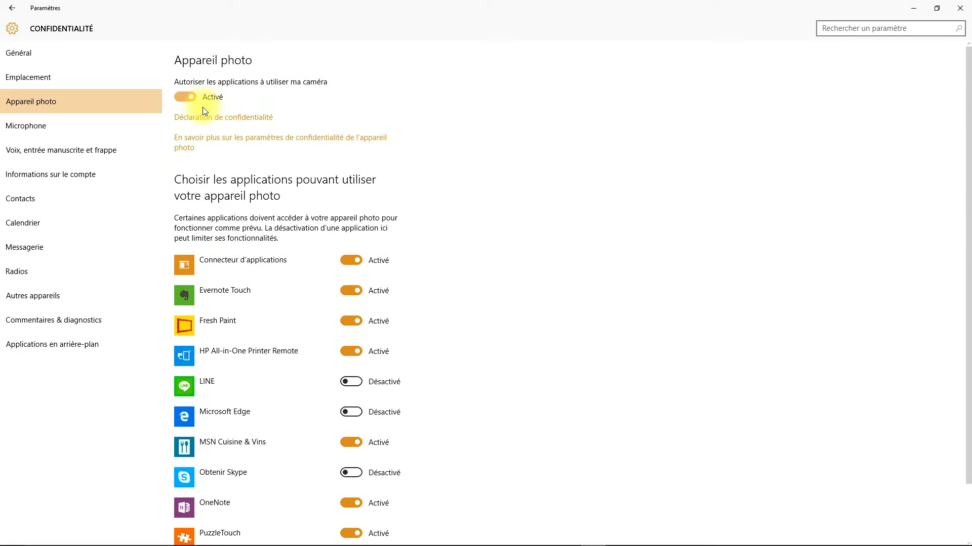
{"action": "scroll", "coordinate": [494, 377], "scroll_direction": "down", "scroll_amount": 3}
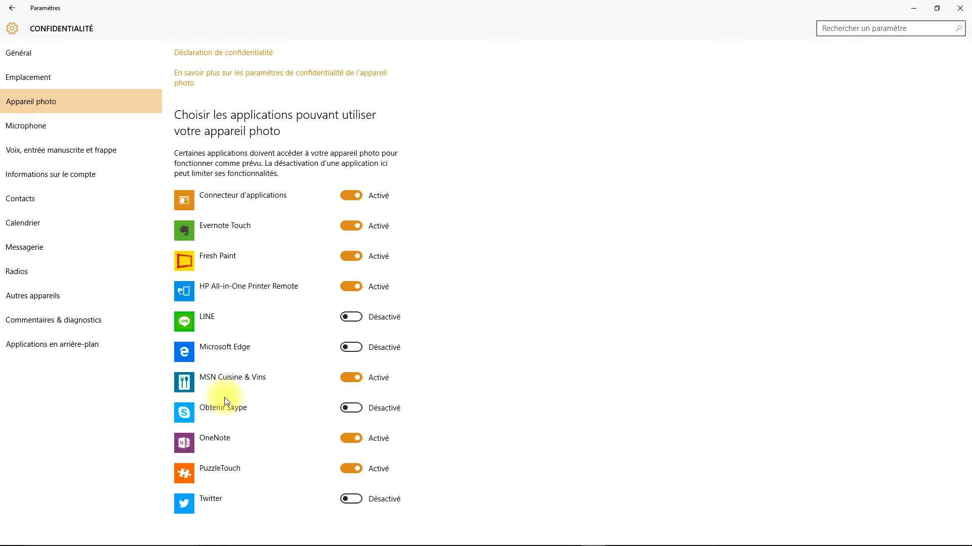
{"action": "left_click", "coordinate": [38, 129]}
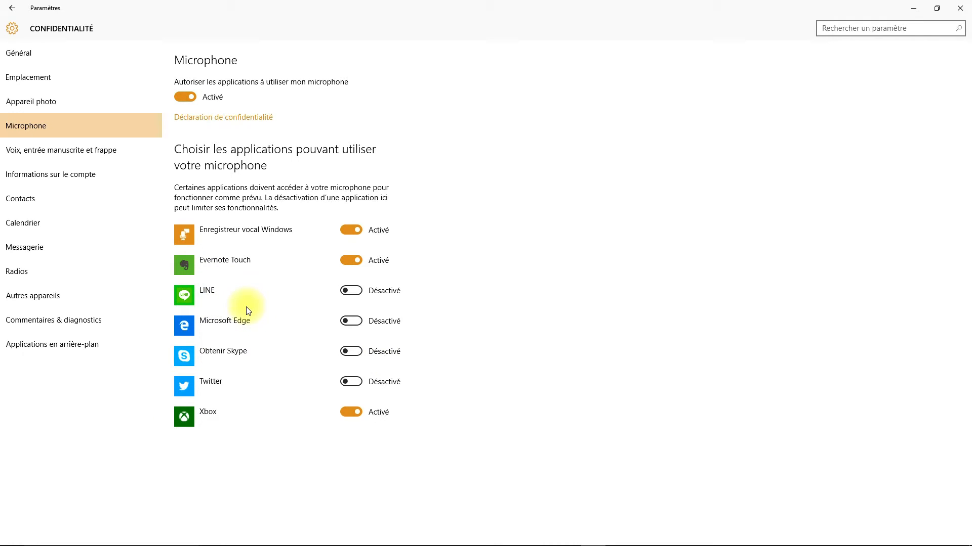
In the speech, inking and typing privacy settings, check the Windows search pane and stop Windows and Cortana from getting to know the user
{"action": "left_click", "coordinate": [56, 154]}
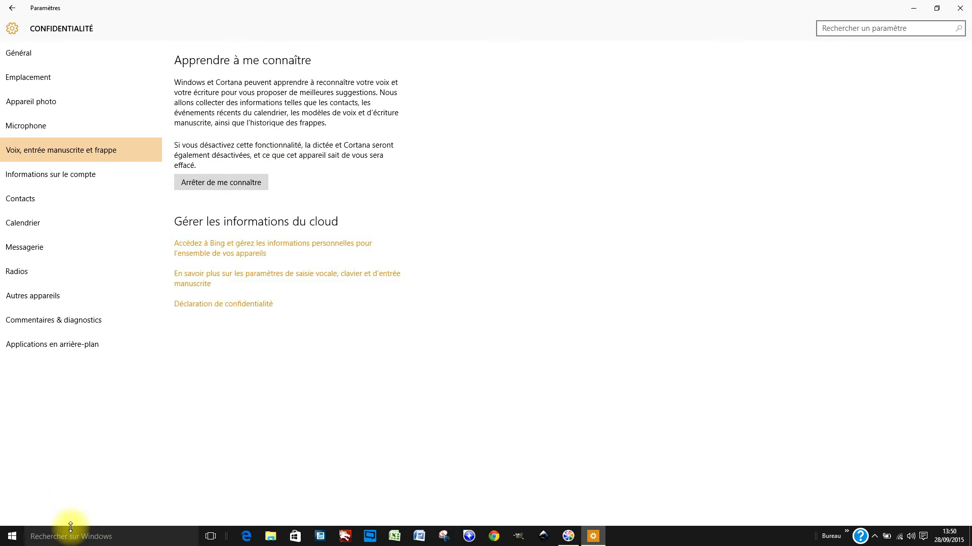
{"action": "left_click", "coordinate": [66, 538]}
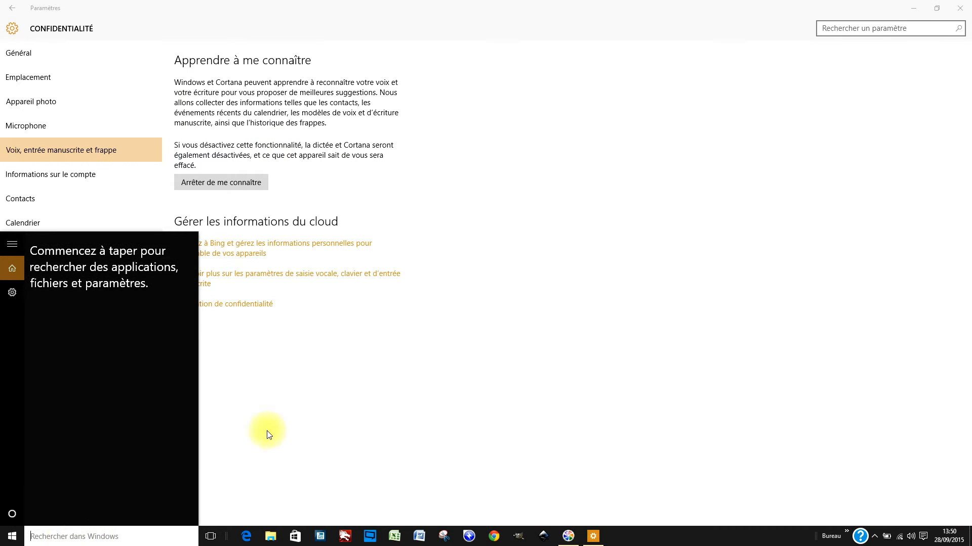
{"action": "left_click", "coordinate": [268, 430]}
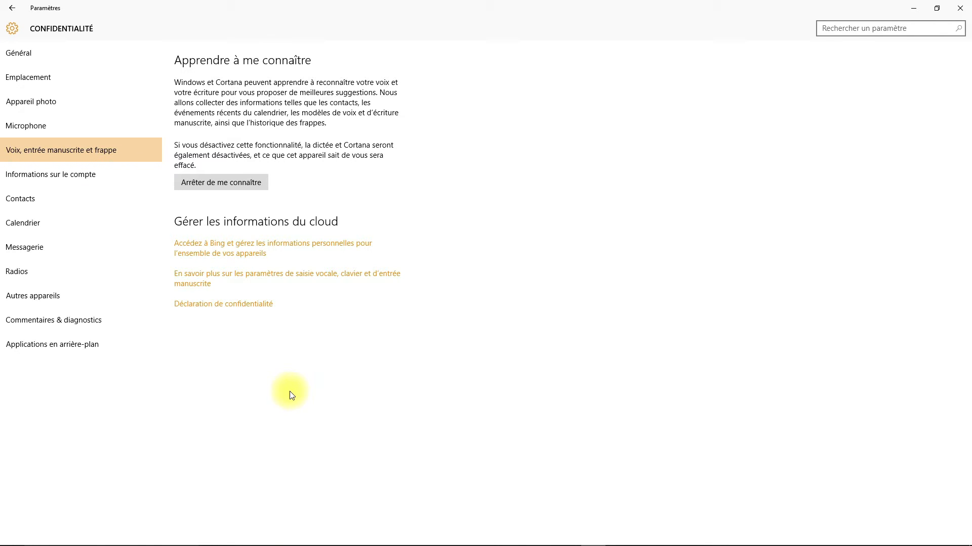
{"action": "left_click", "coordinate": [246, 182]}
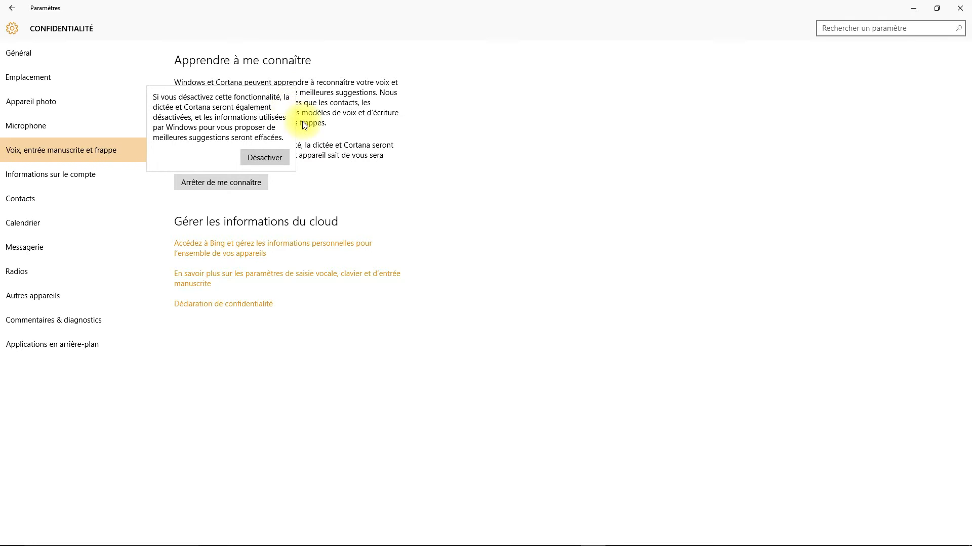
{"action": "left_click", "coordinate": [271, 156]}
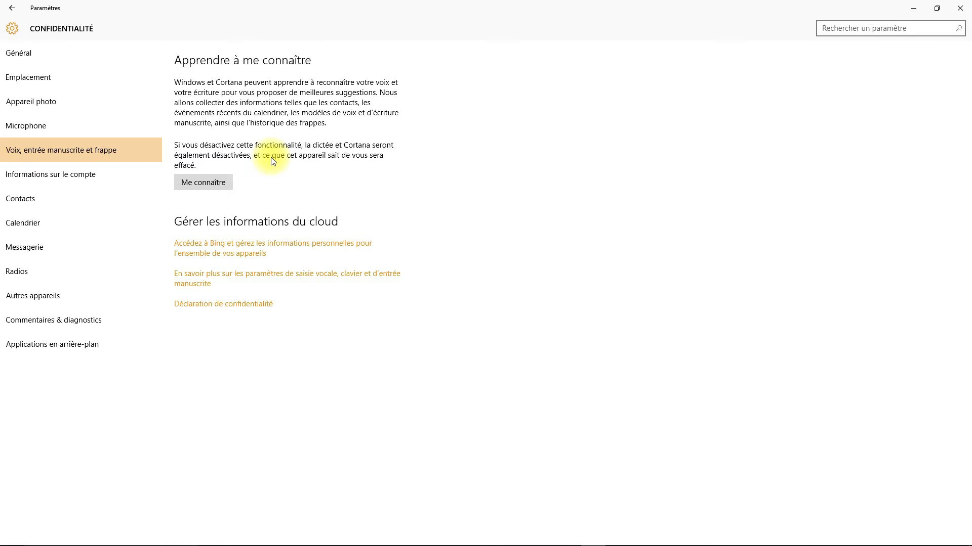
Turn off application access to the name, avatar and other account information, and review the contacts and calendar permissions
{"action": "left_click", "coordinate": [69, 184]}
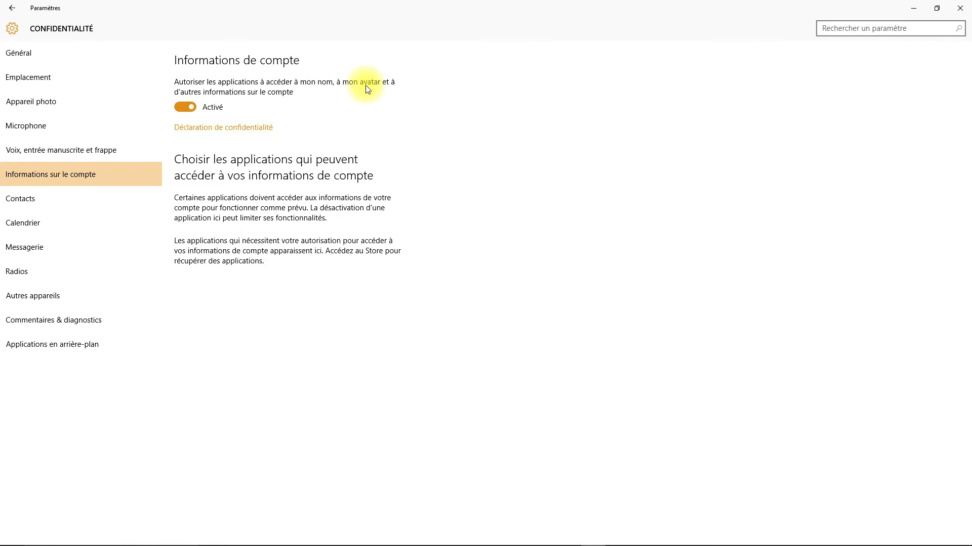
{"action": "left_click", "coordinate": [184, 109]}
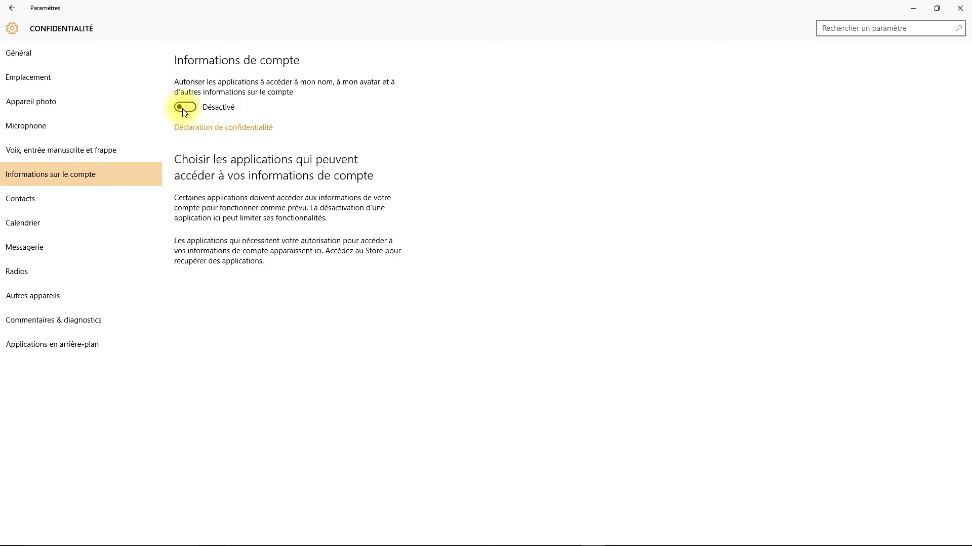
{"action": "left_click", "coordinate": [35, 208]}
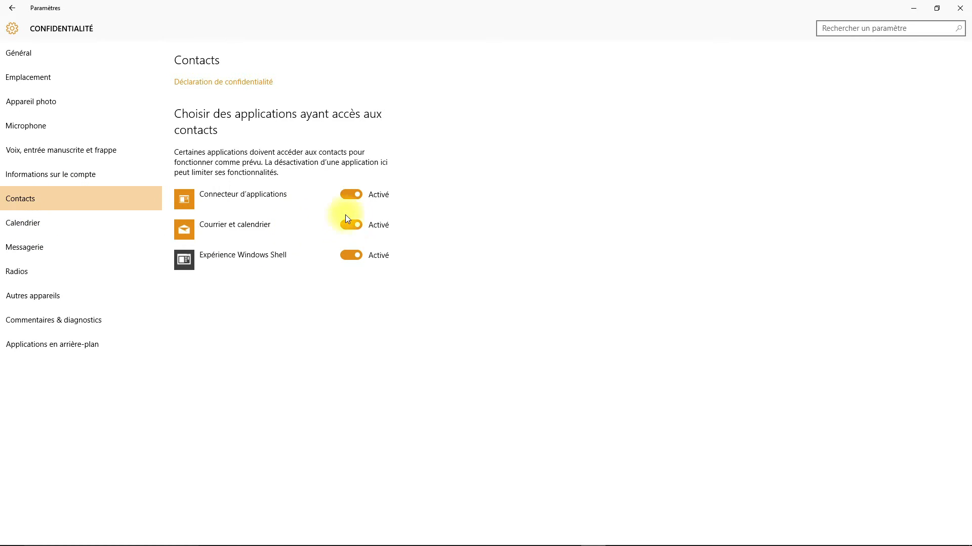
{"action": "left_click", "coordinate": [23, 222]}
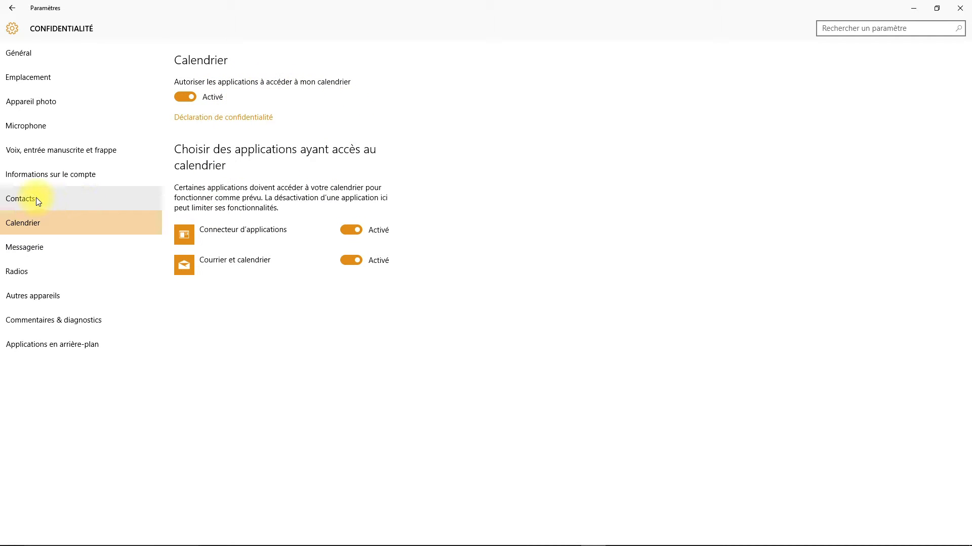
Review the application permissions for account information, contacts, calendar, messaging, radios and other devices
{"action": "left_click", "coordinate": [38, 175]}
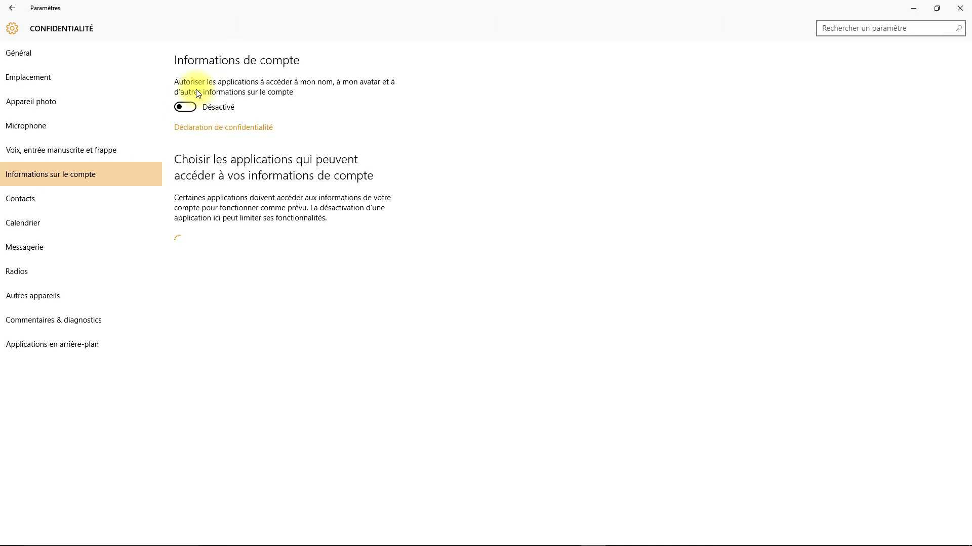
{"action": "left_click", "coordinate": [32, 199]}
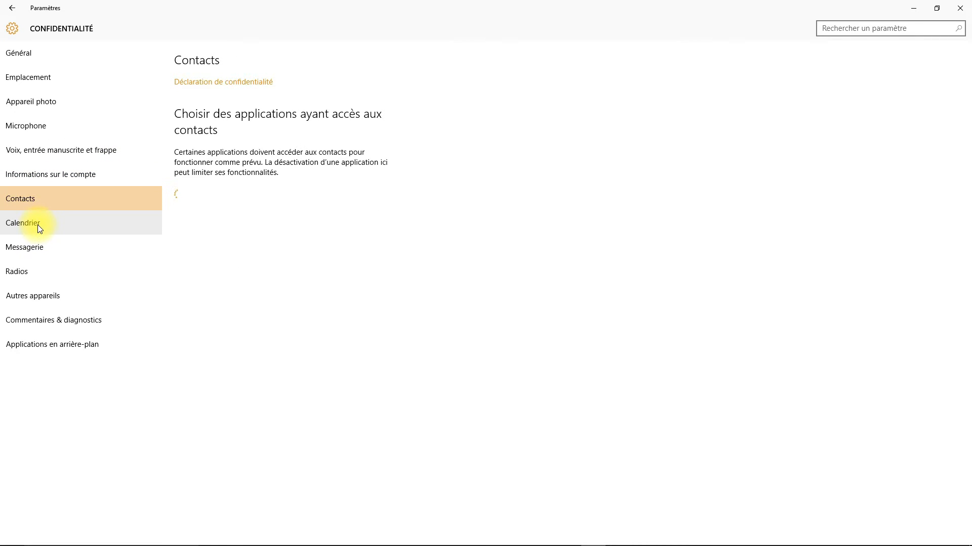
{"action": "left_click", "coordinate": [39, 228]}
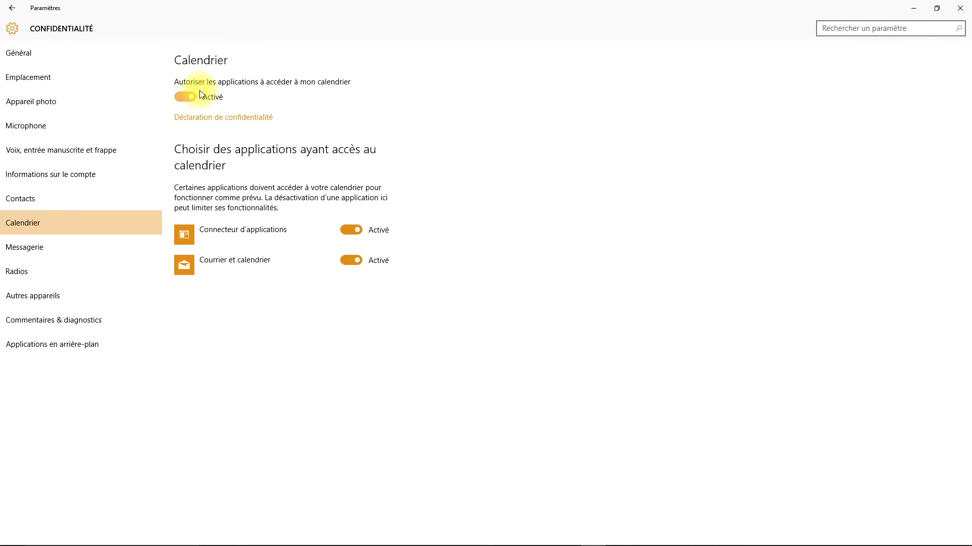
{"action": "left_click", "coordinate": [53, 253]}
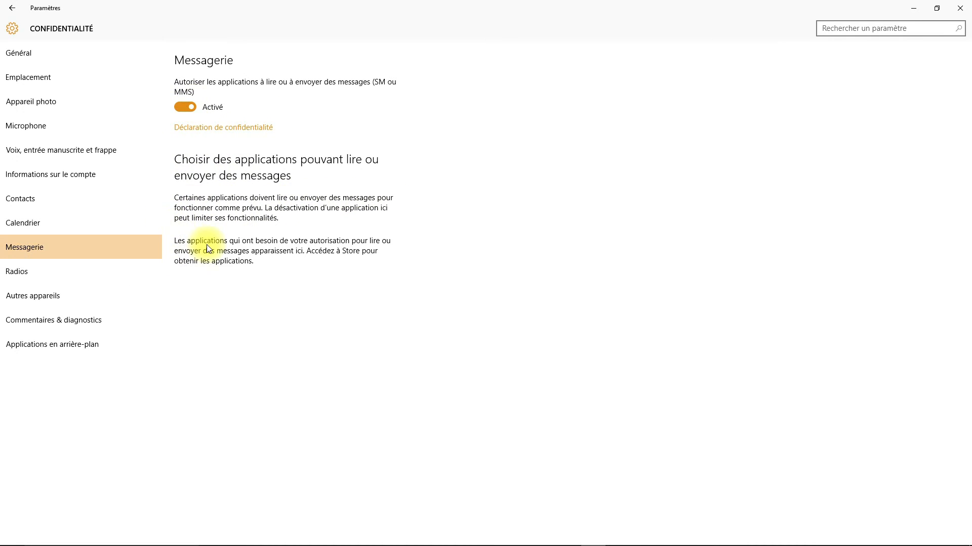
{"action": "left_click", "coordinate": [46, 274]}
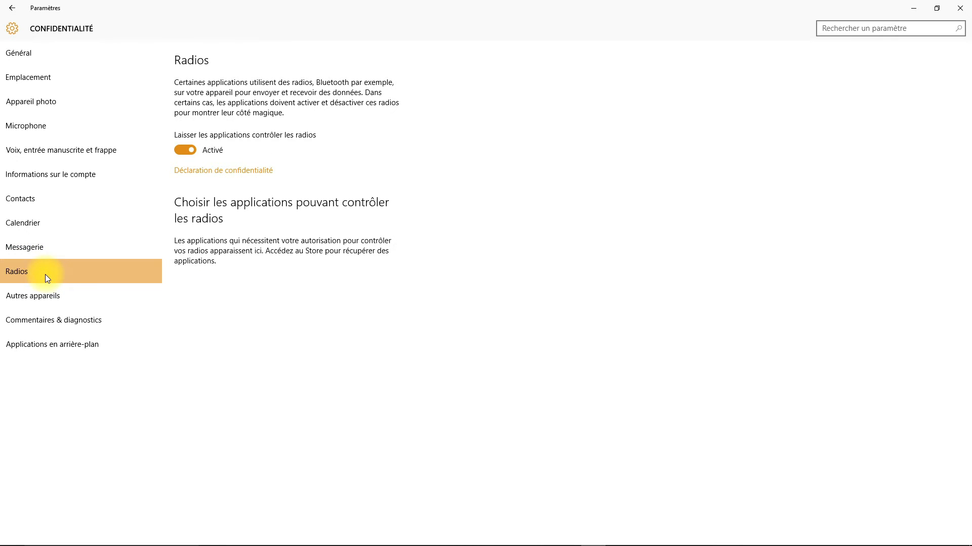
{"action": "left_click", "coordinate": [49, 303]}
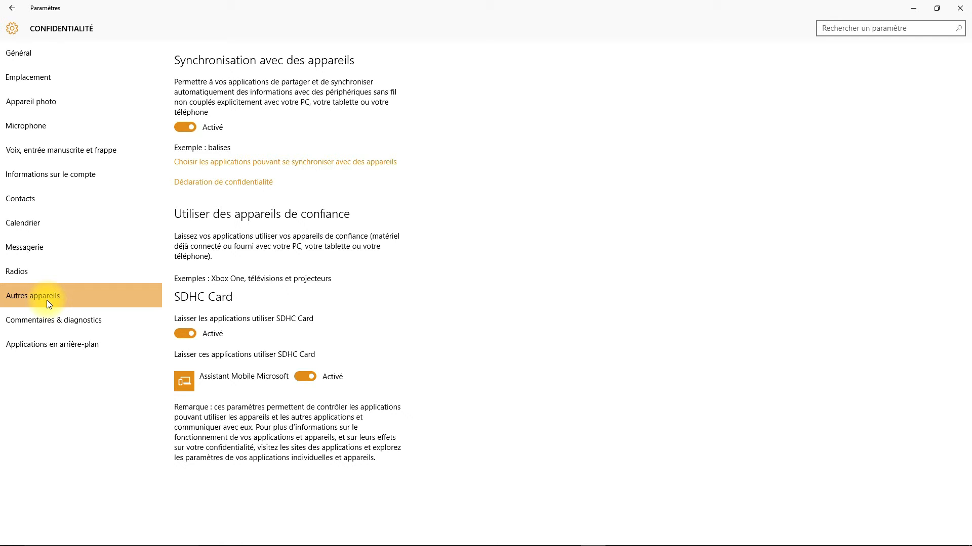
Set the Windows feedback frequency to Jamais and the diagnostic and usage data sent to Microsoft to De base
{"action": "left_click", "coordinate": [50, 320]}
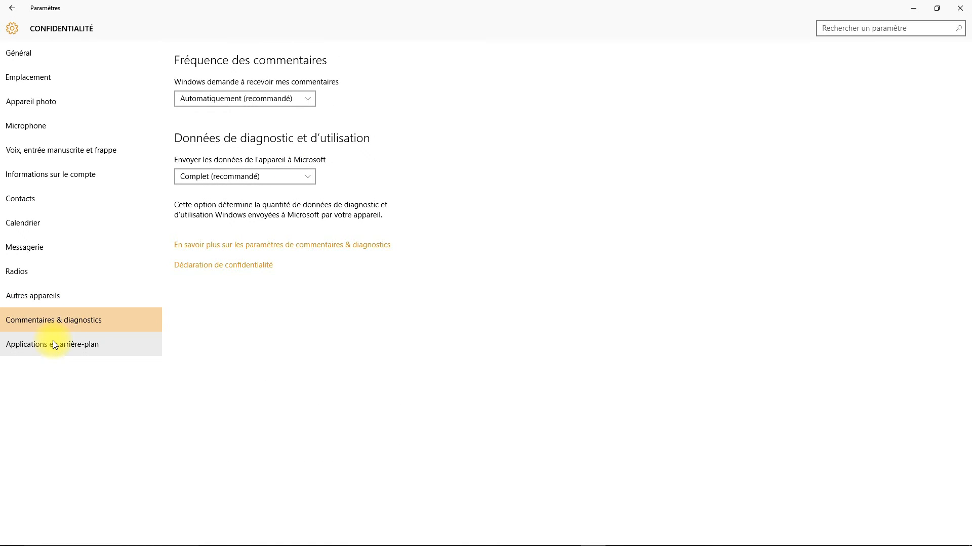
{"action": "left_click", "coordinate": [307, 100]}
{"action": "left_click", "coordinate": [193, 188]}
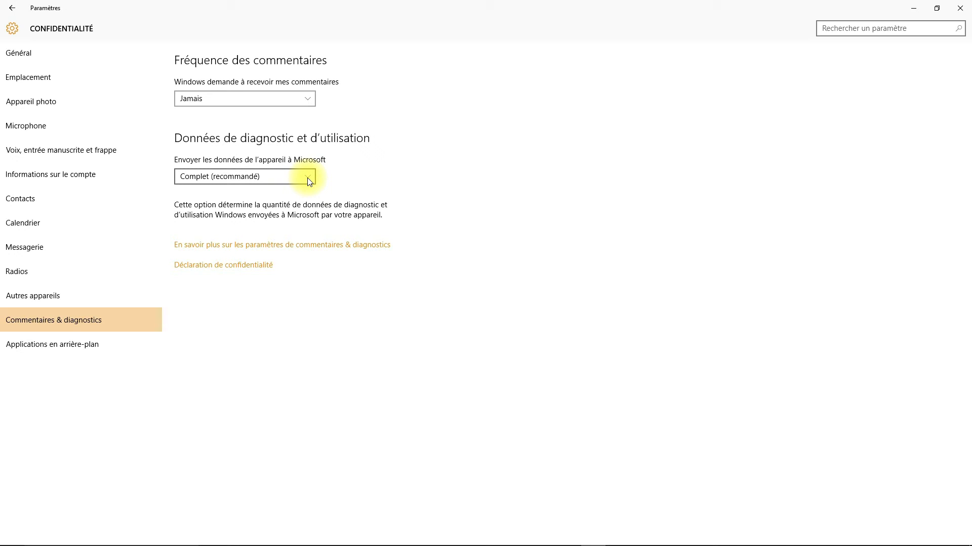
{"action": "left_click", "coordinate": [308, 178]}
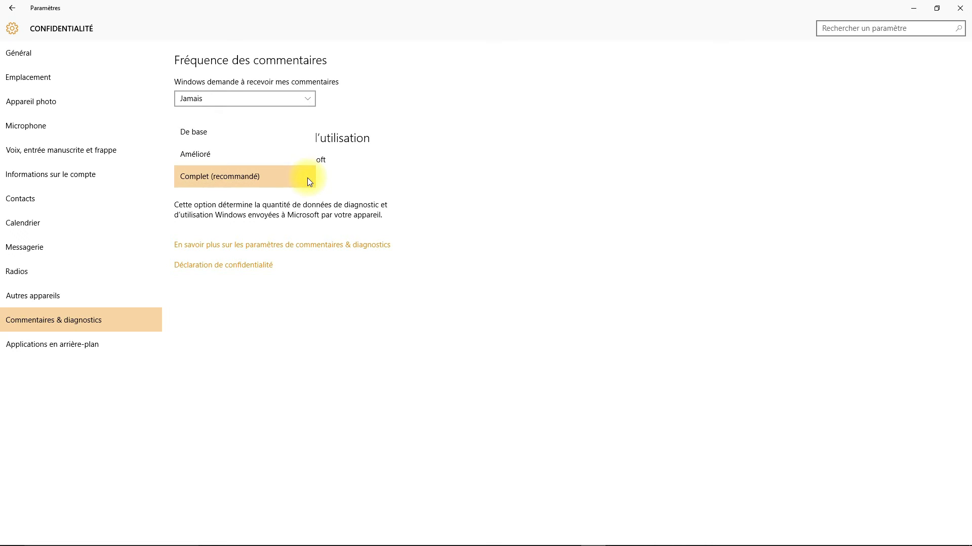
{"action": "left_click", "coordinate": [229, 130]}
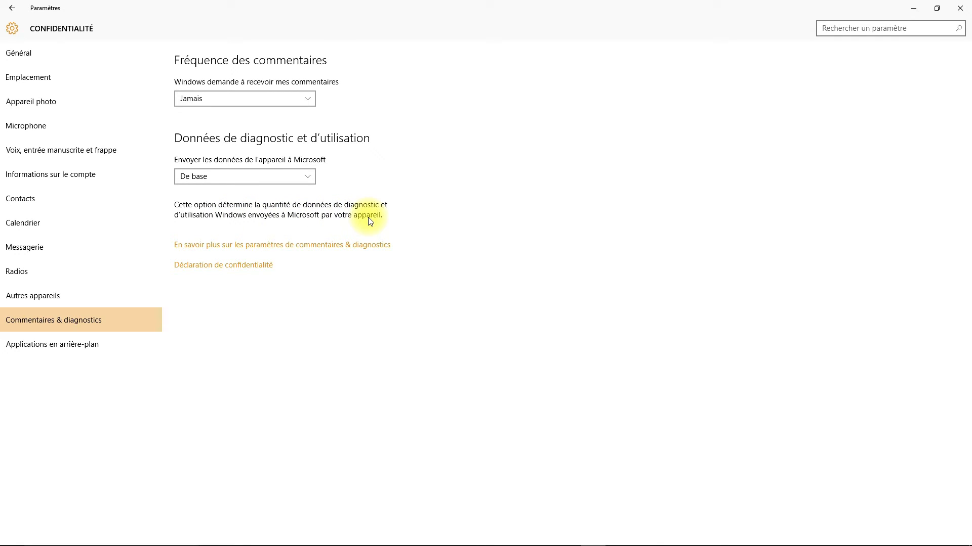
{"action": "left_click", "coordinate": [302, 180]}
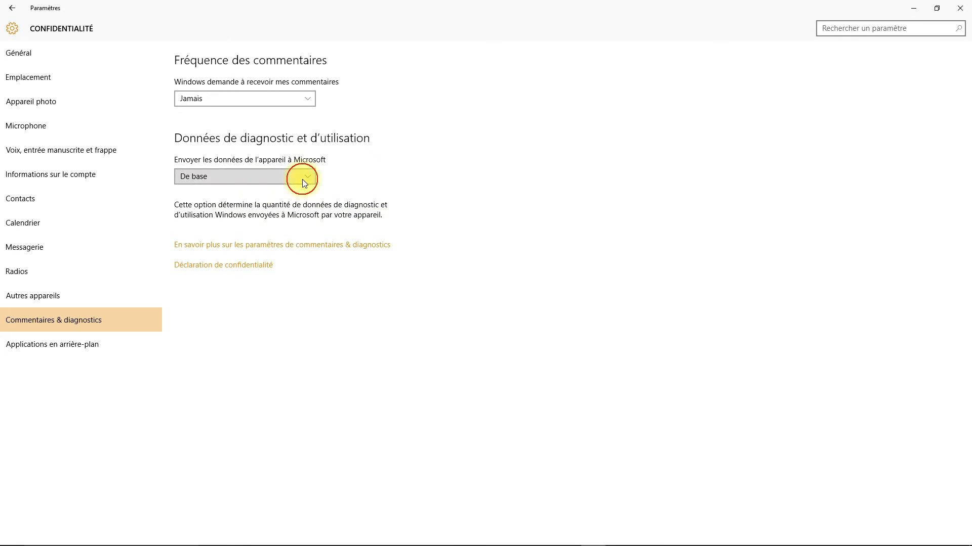
{"action": "left_click", "coordinate": [302, 179]}
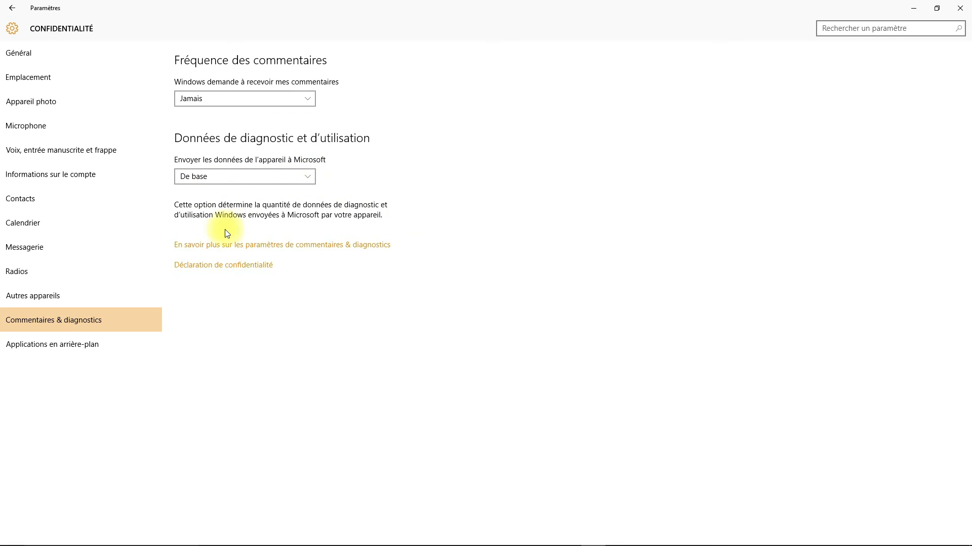
Review the full list of applications allowed to run in the background
{"action": "left_click", "coordinate": [78, 348]}
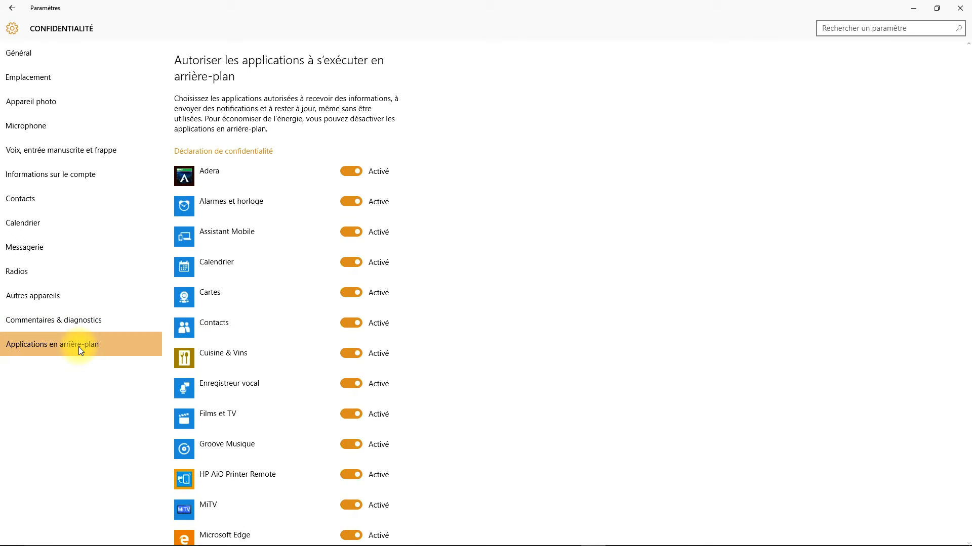
{"action": "scroll", "coordinate": [564, 243], "scroll_direction": "down", "scroll_amount": 3}
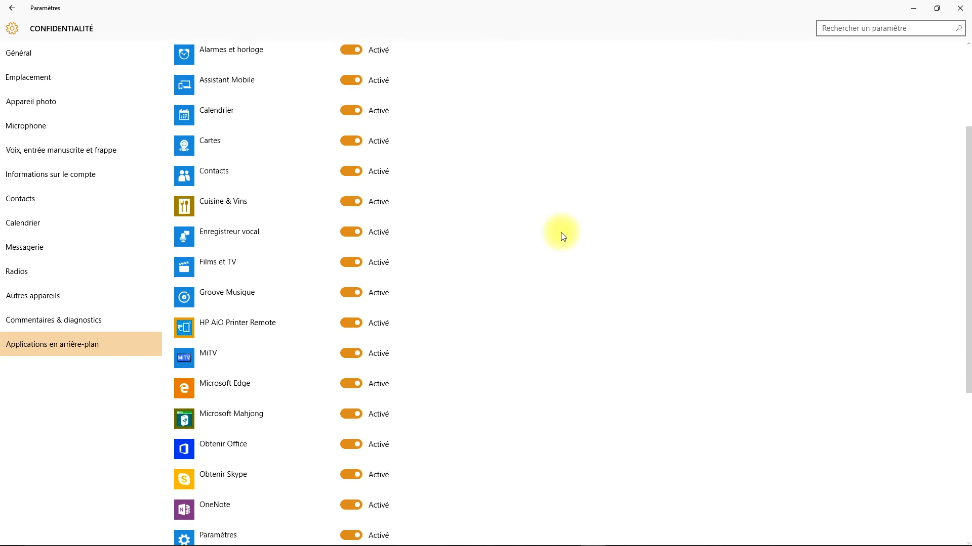
{"action": "scroll", "coordinate": [332, 349], "scroll_direction": "down", "scroll_amount": 3}
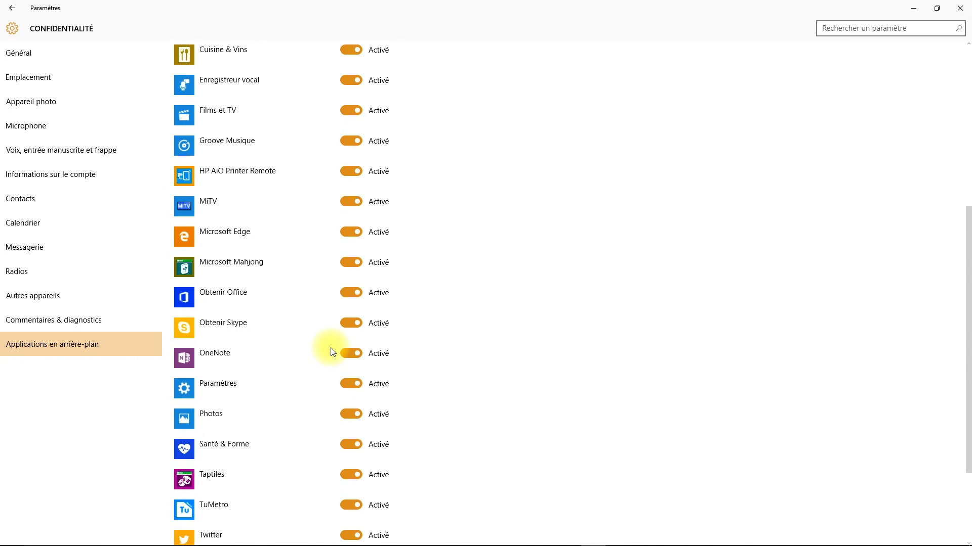
{"action": "scroll", "coordinate": [332, 352], "scroll_direction": "down", "scroll_amount": 3}
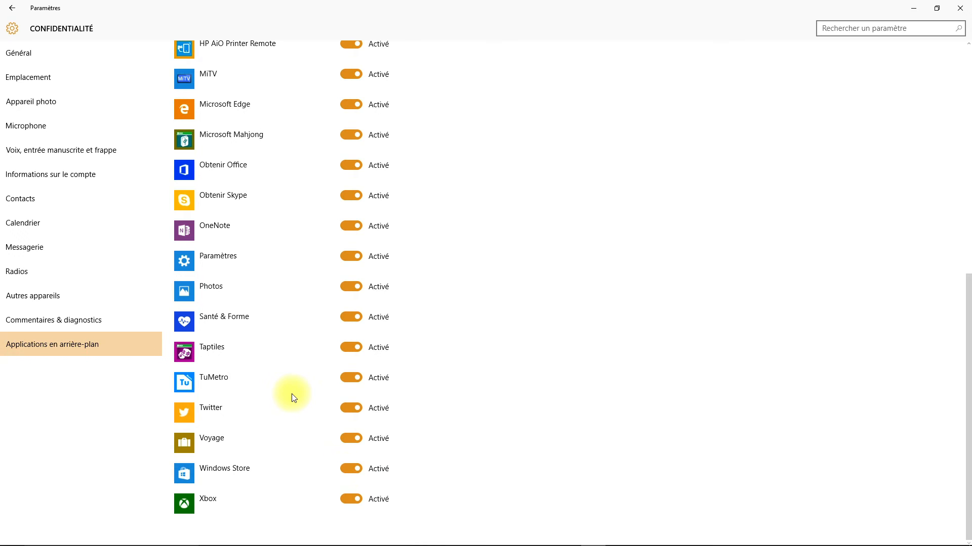
{"action": "scroll", "coordinate": [292, 395], "scroll_direction": "up", "scroll_amount": 8}
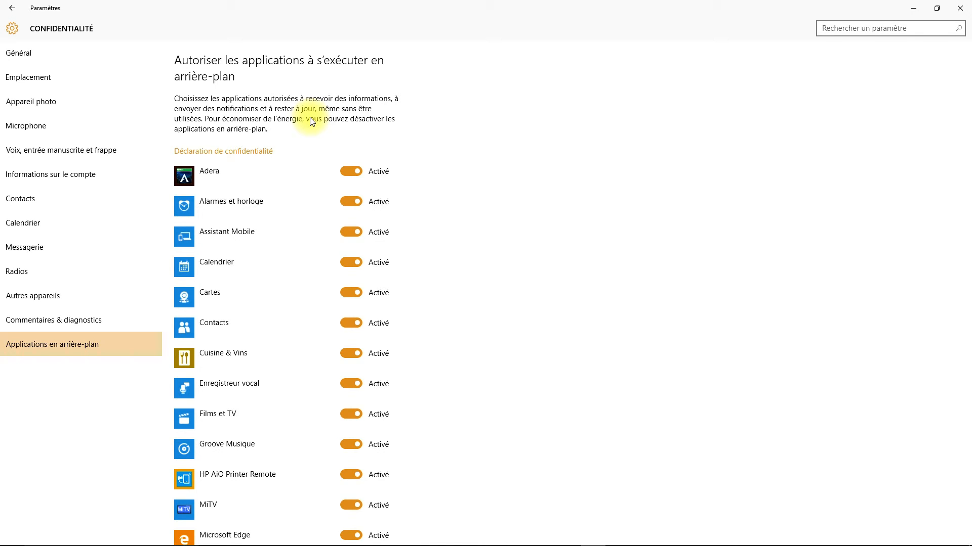
Stop Cuisine & Vins, MiTV and Microsoft Edge from running in the background
{"action": "scroll", "coordinate": [486, 256], "scroll_direction": "down", "scroll_amount": 3}
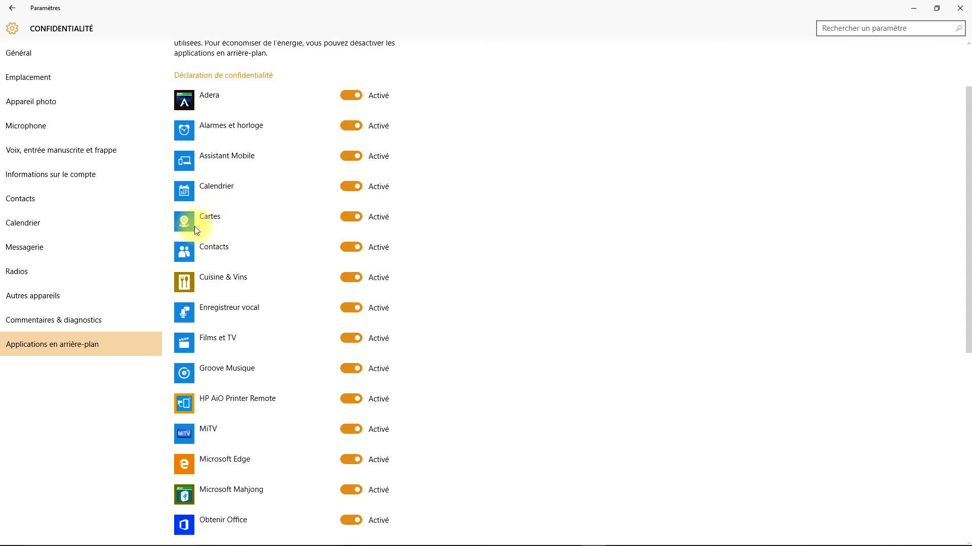
{"action": "scroll", "coordinate": [237, 233], "scroll_direction": "down", "scroll_amount": 3}
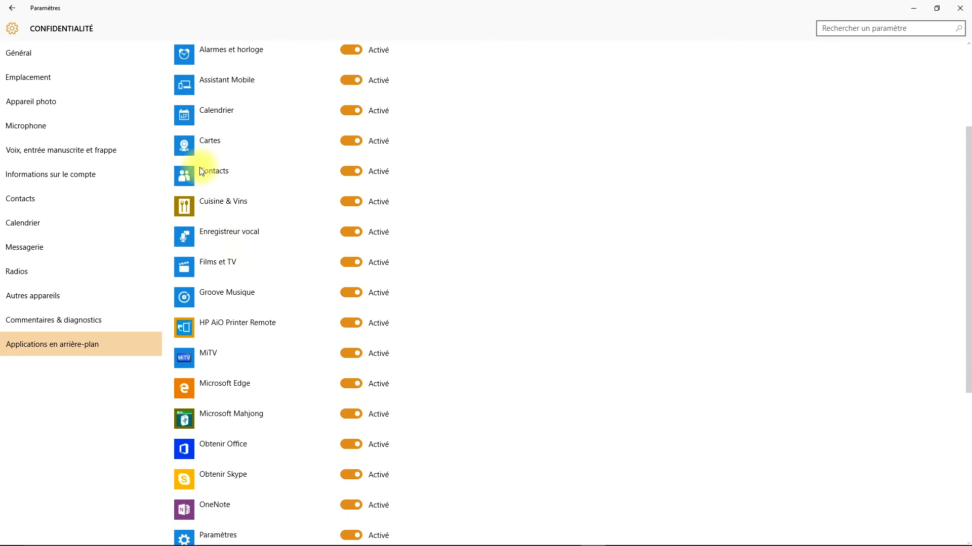
{"action": "scroll", "coordinate": [257, 219], "scroll_direction": "down", "scroll_amount": 3}
{"action": "left_click", "coordinate": [349, 126]}
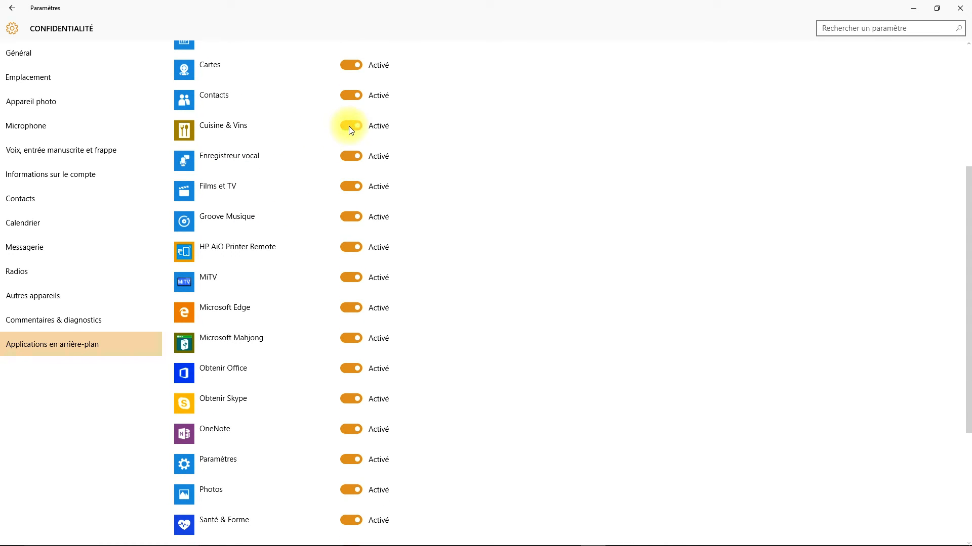
{"action": "left_click", "coordinate": [346, 127]}
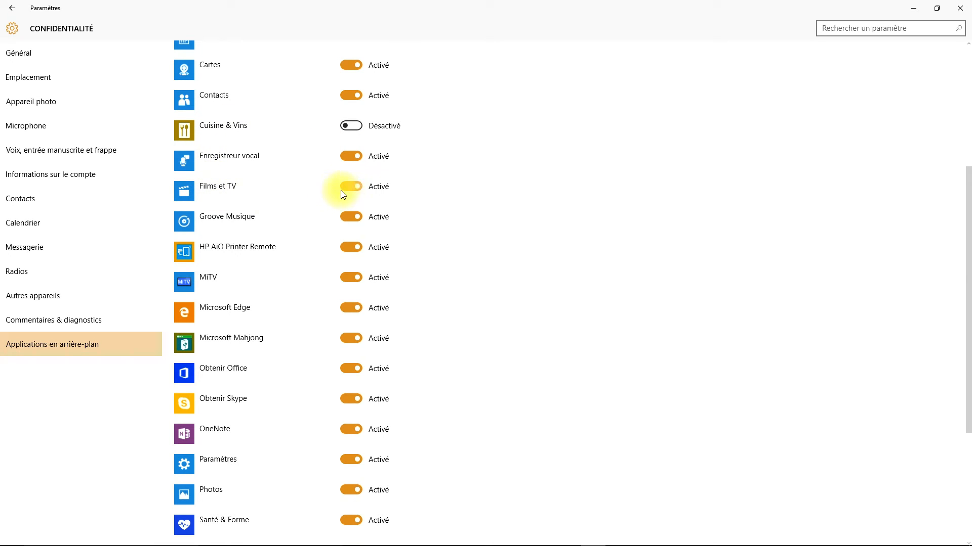
{"action": "scroll", "coordinate": [191, 326], "scroll_direction": "down", "scroll_amount": 3}
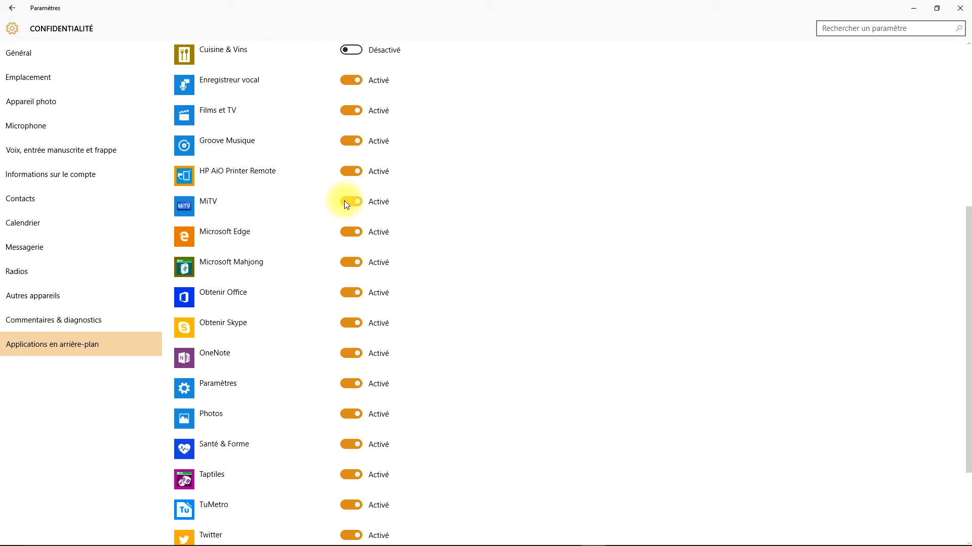
{"action": "left_click", "coordinate": [344, 201]}
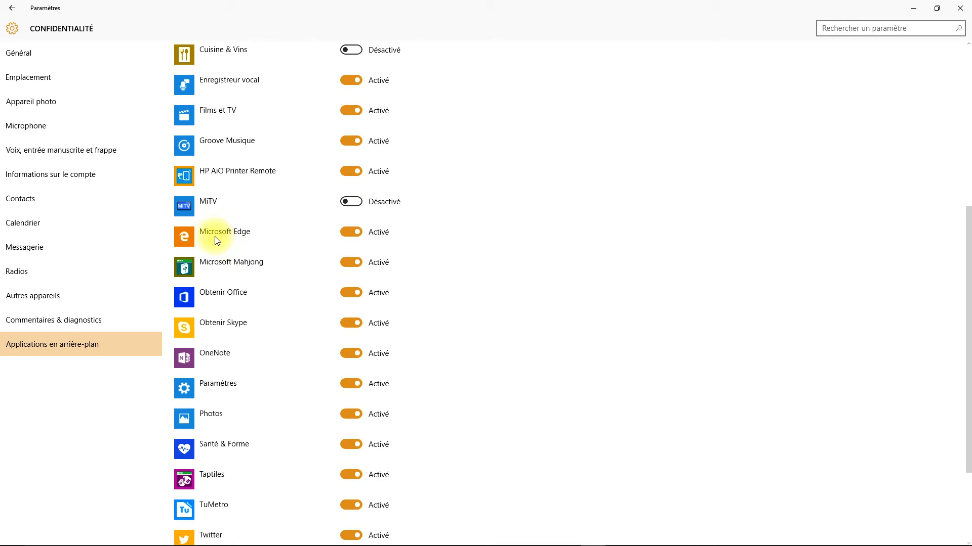
{"action": "left_click", "coordinate": [345, 233]}
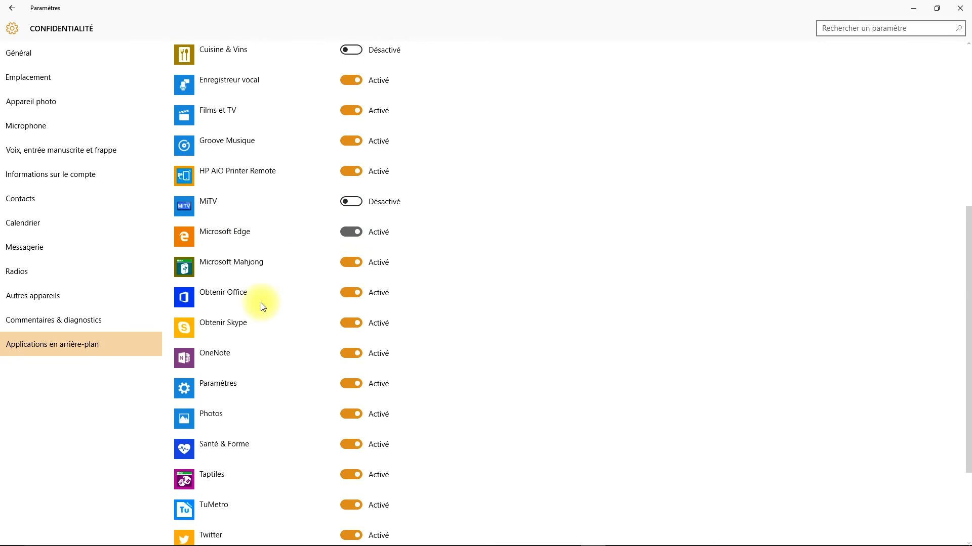
Stop Obtenir Skype, Santé & Forme, Twitter, Voyage and Xbox from running in the background, and close the settings window
{"action": "scroll", "coordinate": [261, 306], "scroll_direction": "down", "scroll_amount": 3}
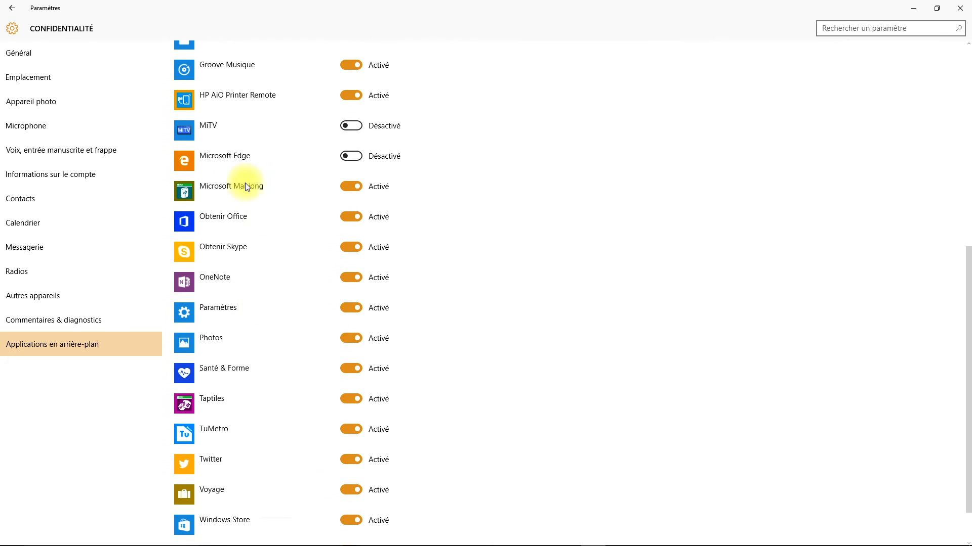
{"action": "scroll", "coordinate": [268, 223], "scroll_direction": "down", "scroll_amount": 1}
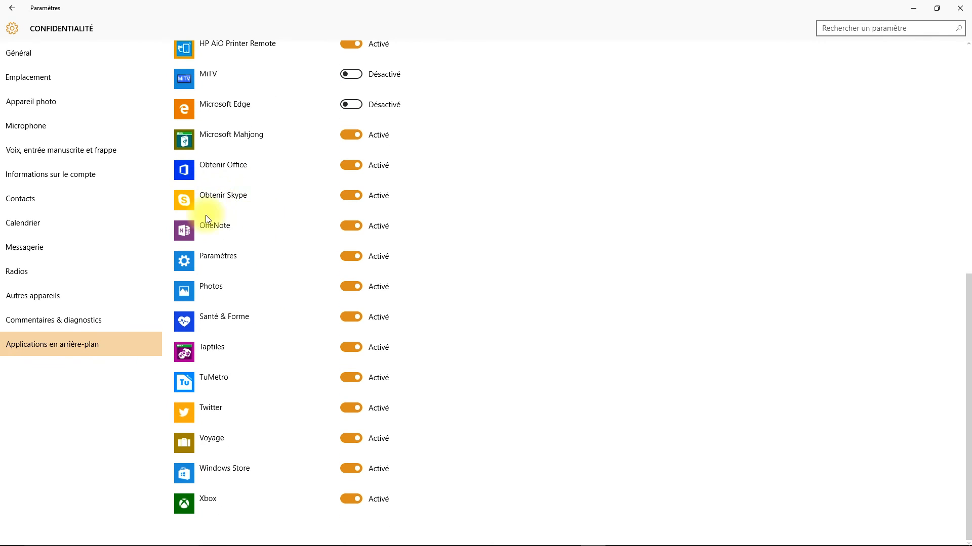
{"action": "left_click", "coordinate": [348, 196]}
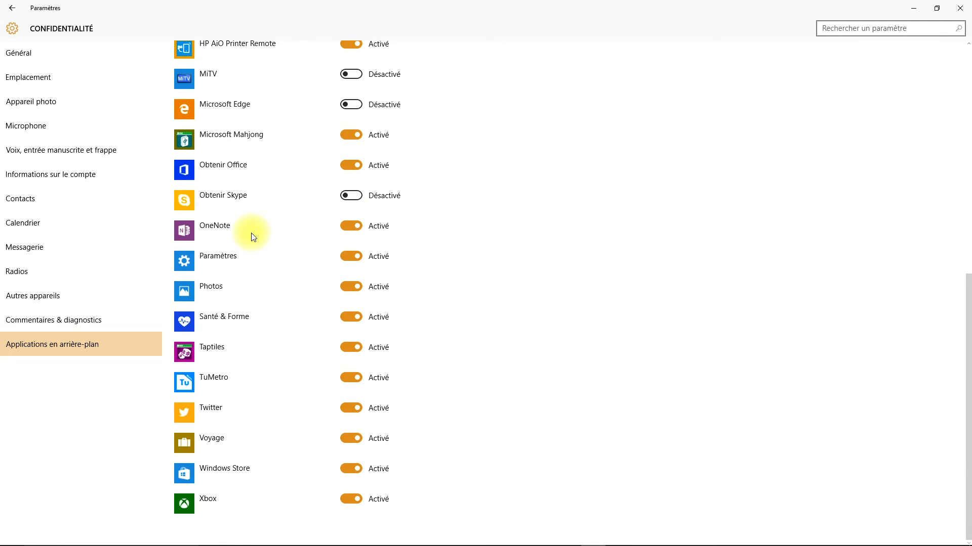
{"action": "left_click", "coordinate": [345, 322]}
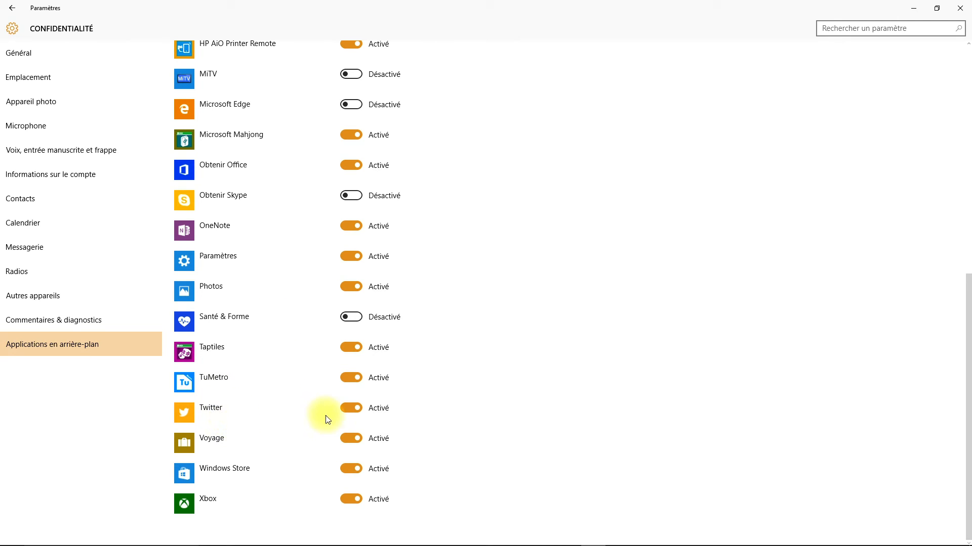
{"action": "left_click", "coordinate": [345, 408]}
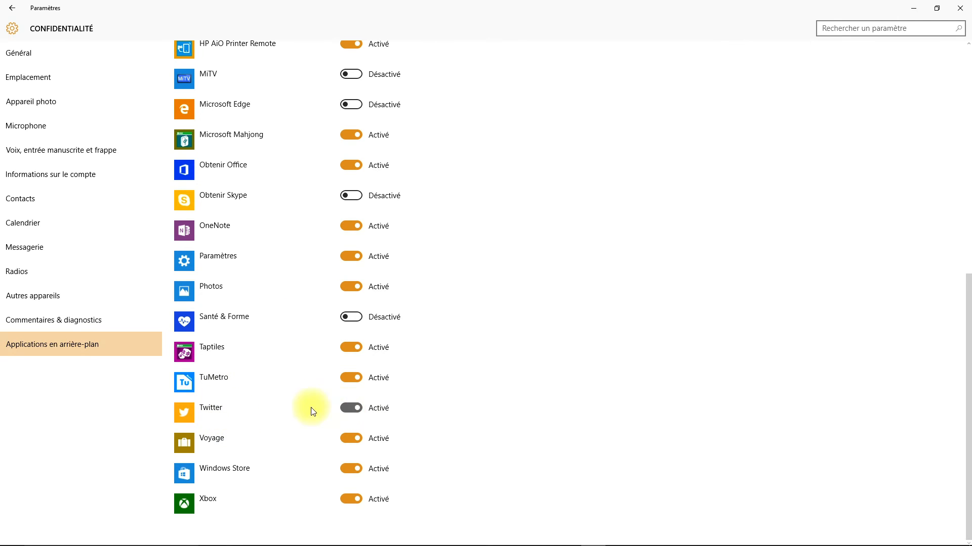
{"action": "left_click", "coordinate": [349, 438]}
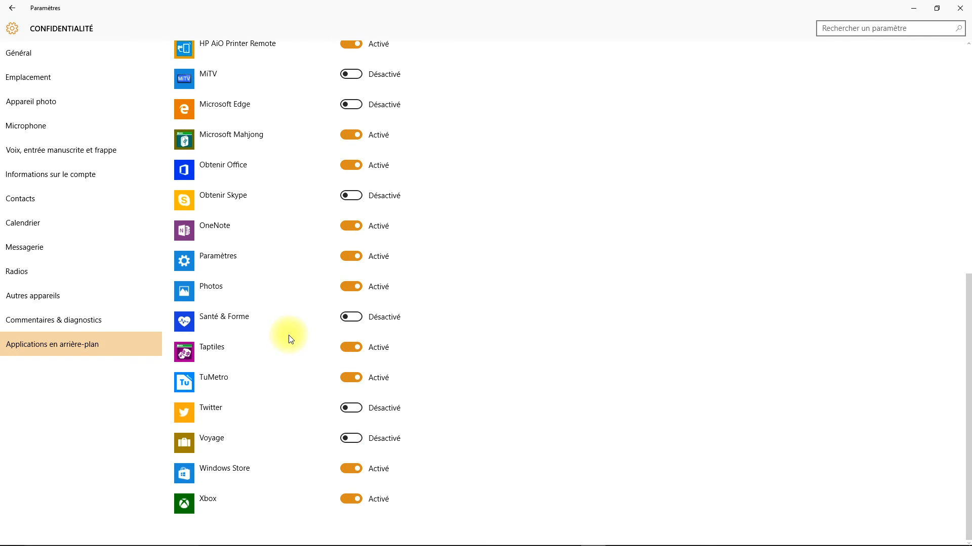
{"action": "left_click", "coordinate": [350, 499]}
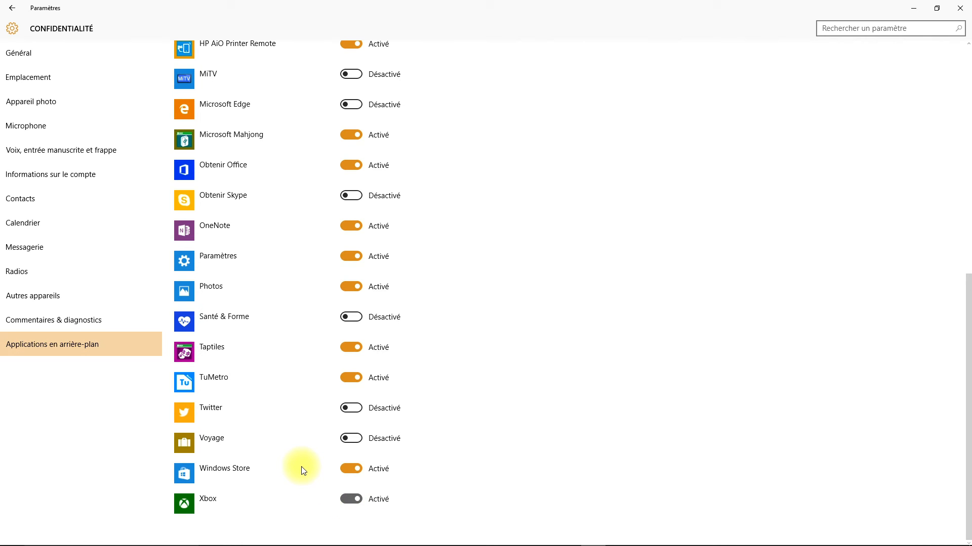
{"action": "scroll", "coordinate": [303, 471], "scroll_direction": "up", "scroll_amount": 10}
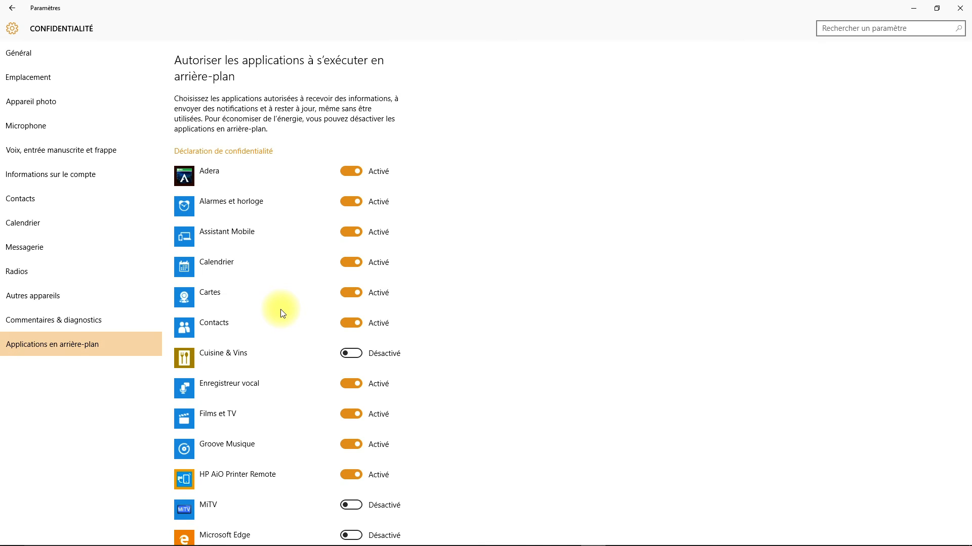
{"action": "left_click", "coordinate": [12, 7]}
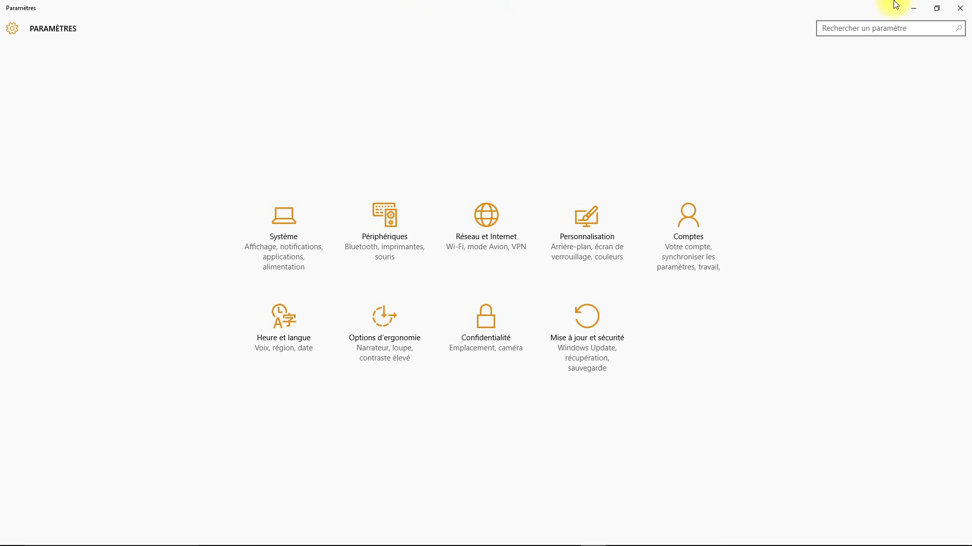
{"action": "left_click", "coordinate": [959, 8]}
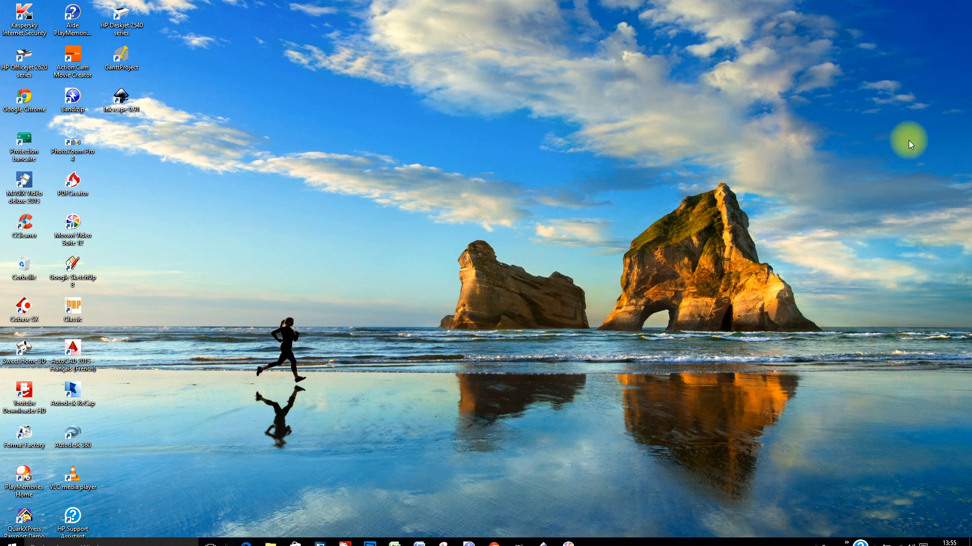
{"action": "right_click", "coordinate": [874, 538]}
{"action": "left_click", "coordinate": [874, 538]}
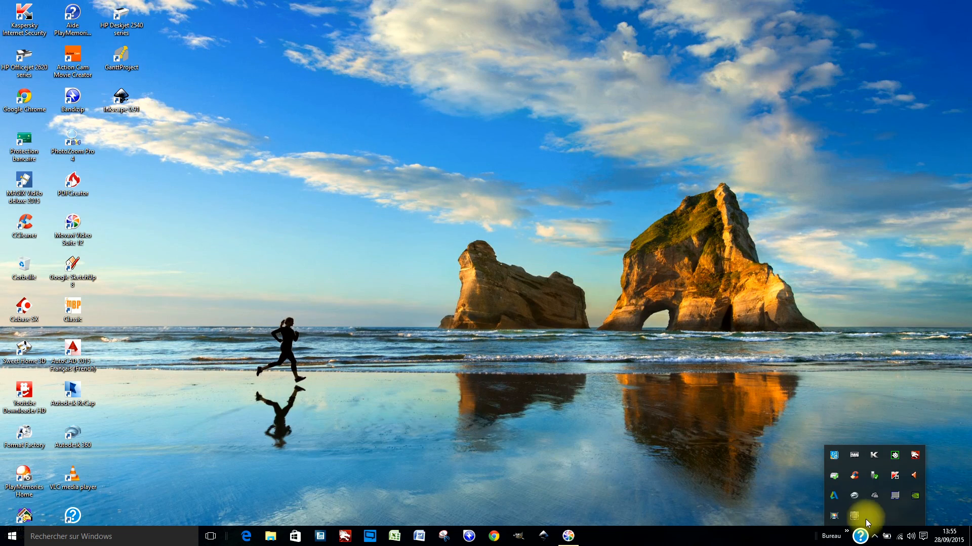
{"action": "left_click", "coordinate": [834, 516]}
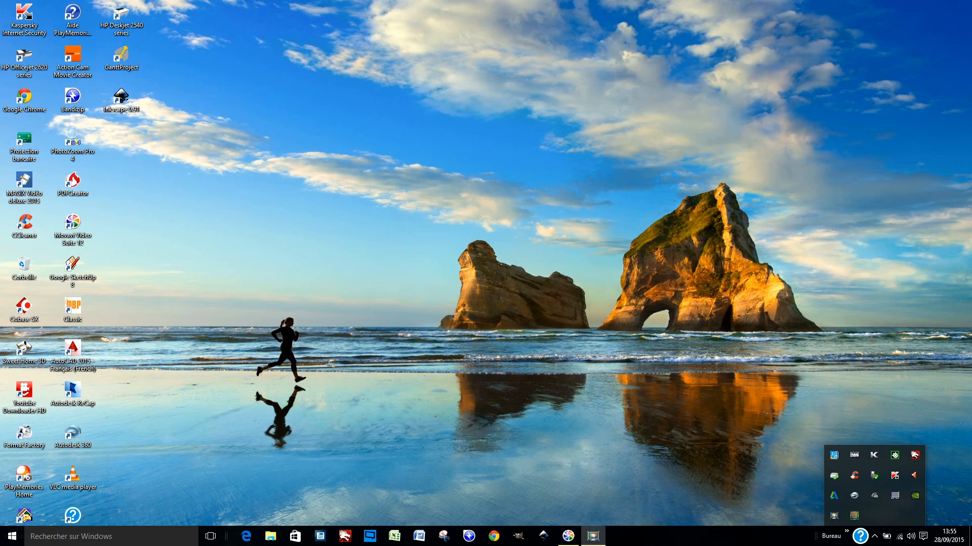